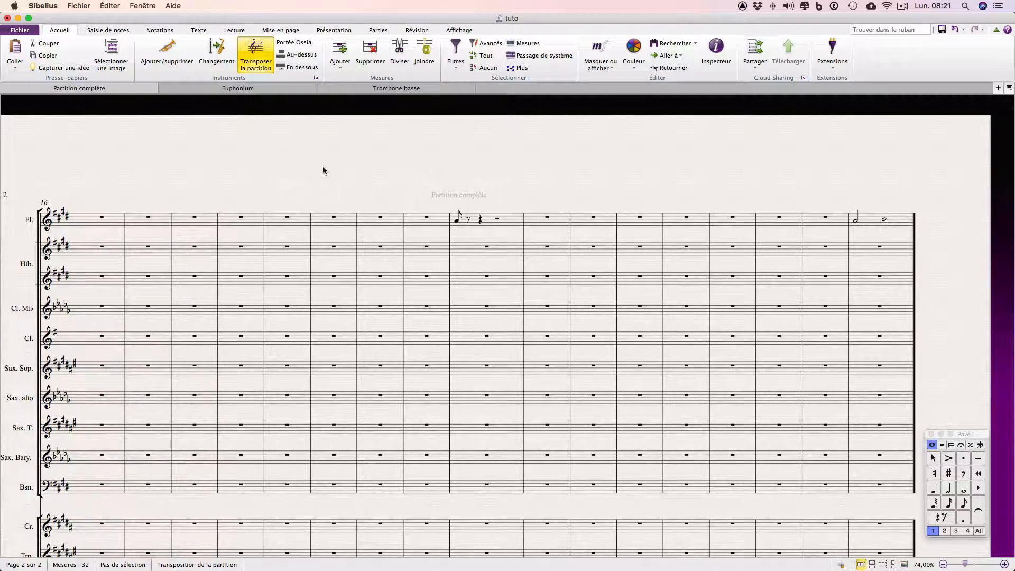
Step: Add one empty bar at the end of the score, after bar 32
scroll(442, 279, "down", 5)
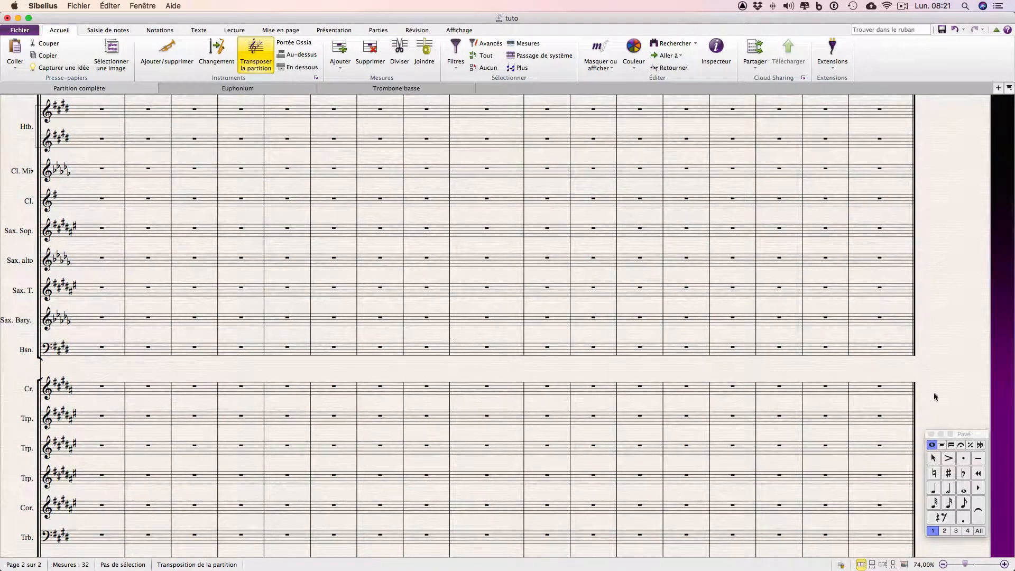
scroll(830, 421, "down", 6)
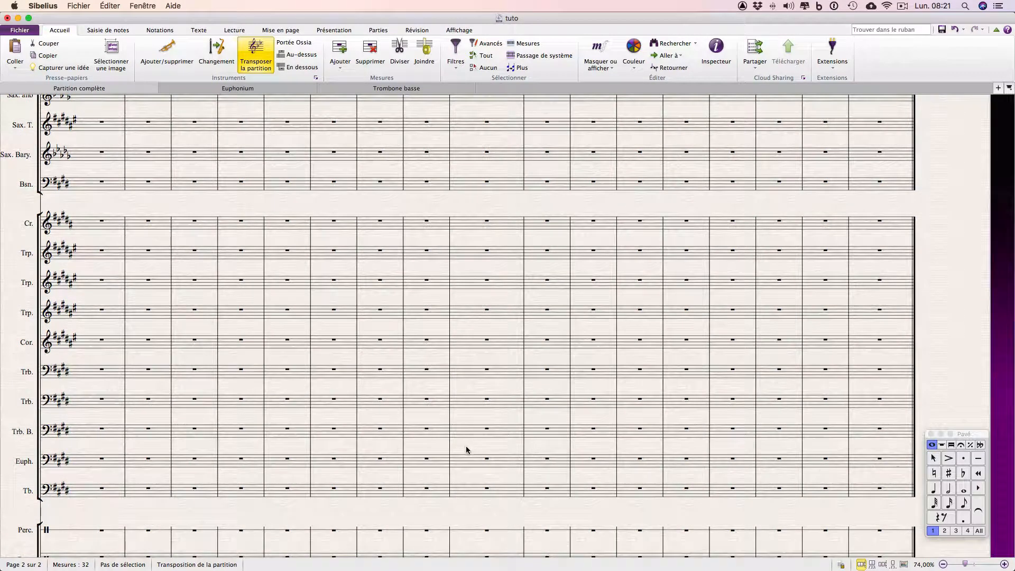
left_click(876, 466)
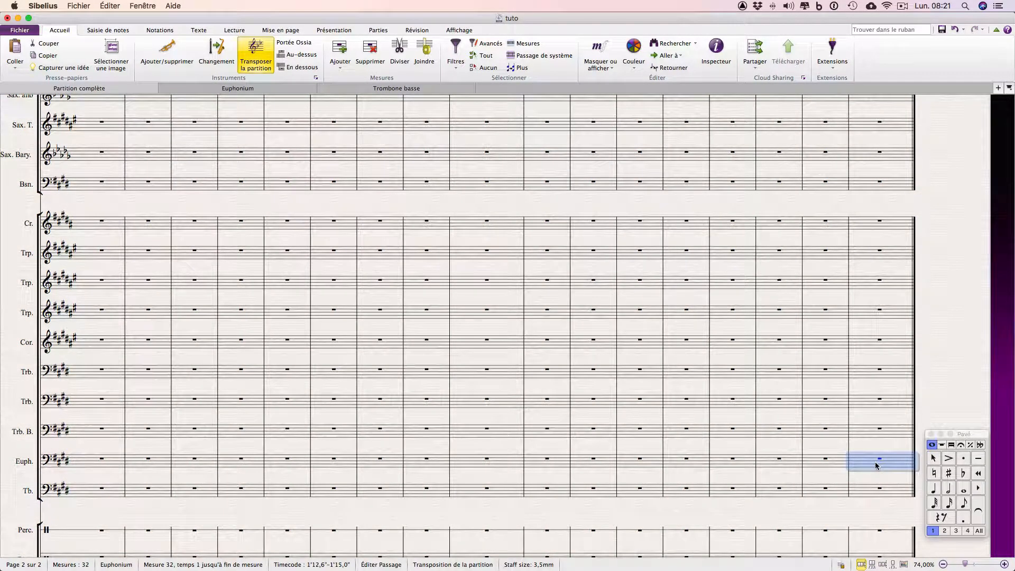
key("super+b")
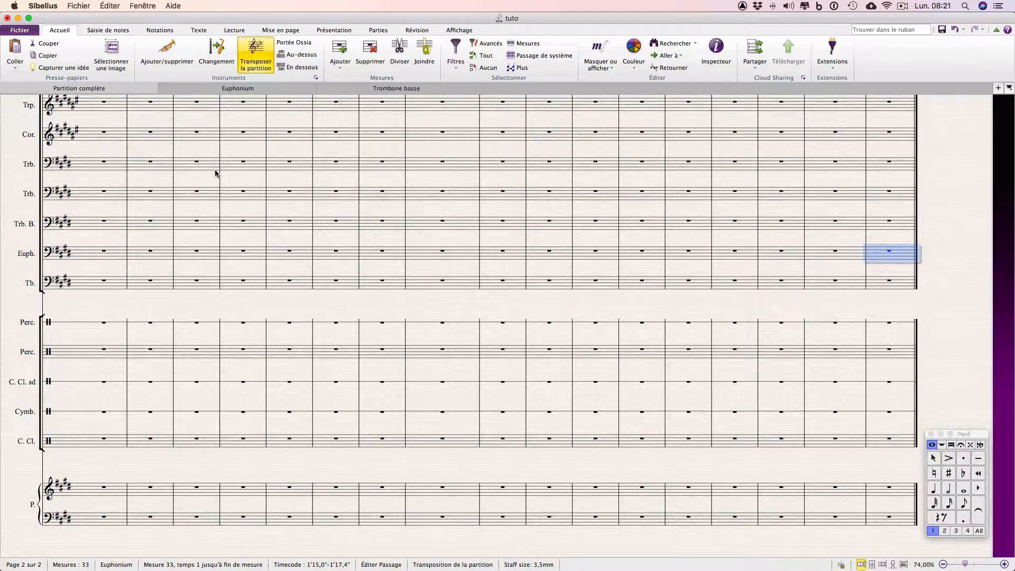
Step: Apply a 100/4 time signature to the new last bar
left_click(157, 31)
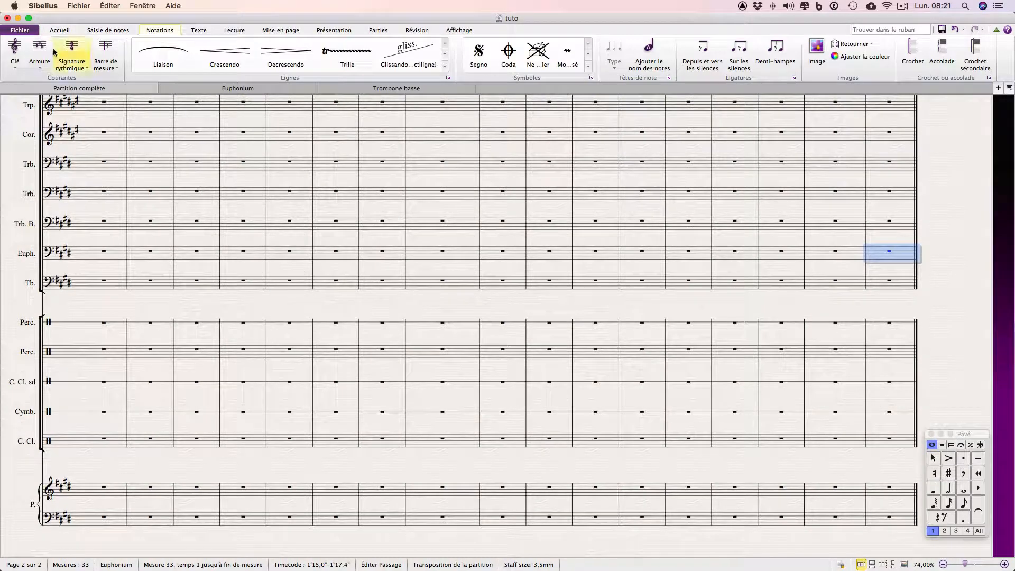
left_click(67, 67)
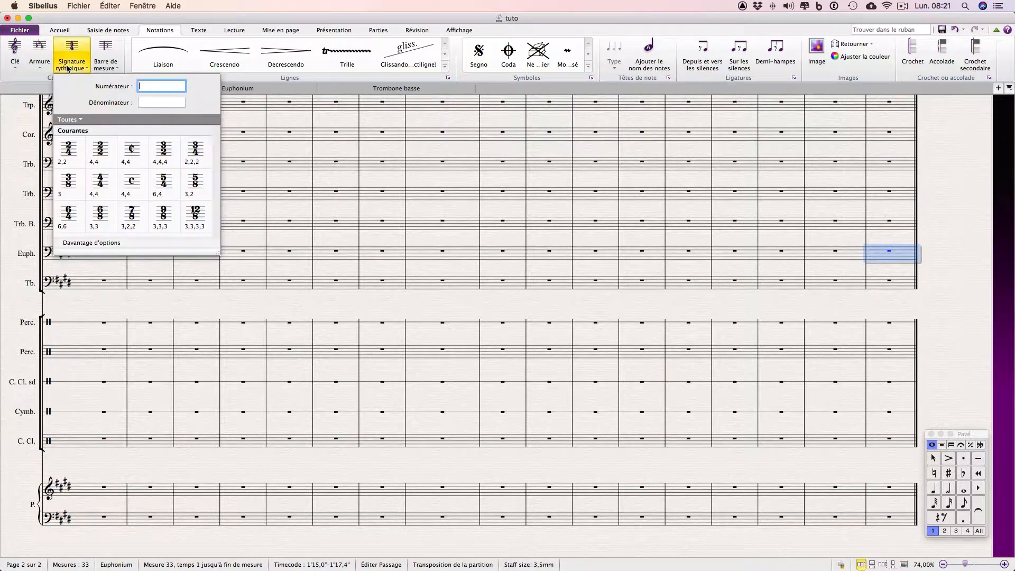
type("100")
key("Tab")
type("4")
key("Return")
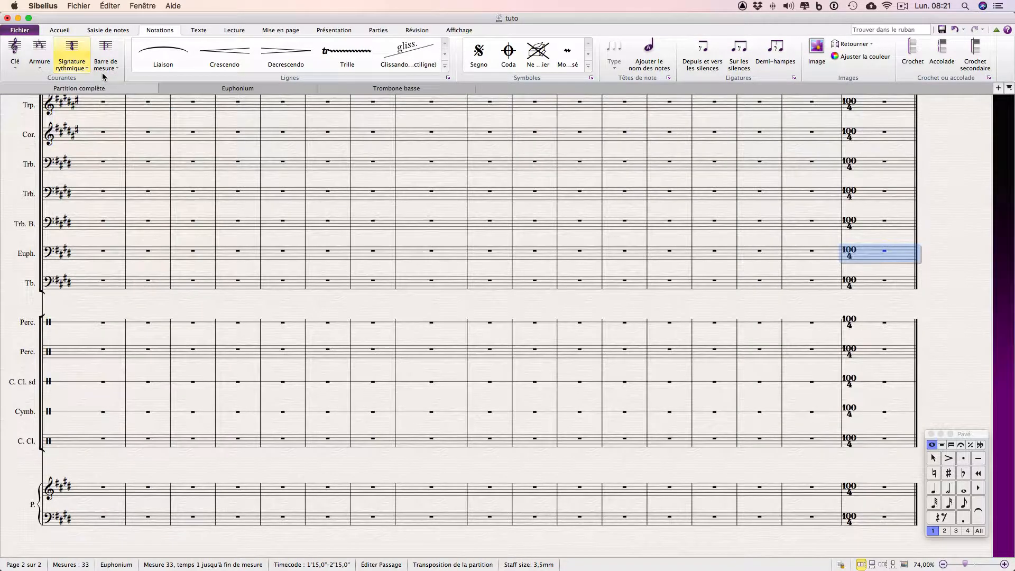
Step: Paste the copied cadenza into the Euphonium's last bar and clear the selection
left_click(884, 255)
key("super+v")
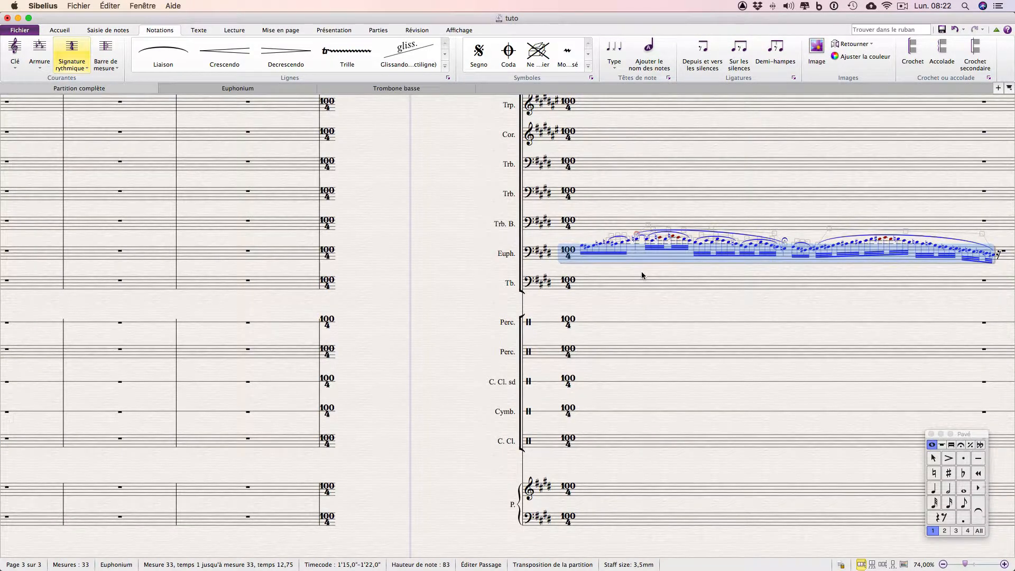
key("Escape")
scroll(642, 272, "right", 5)
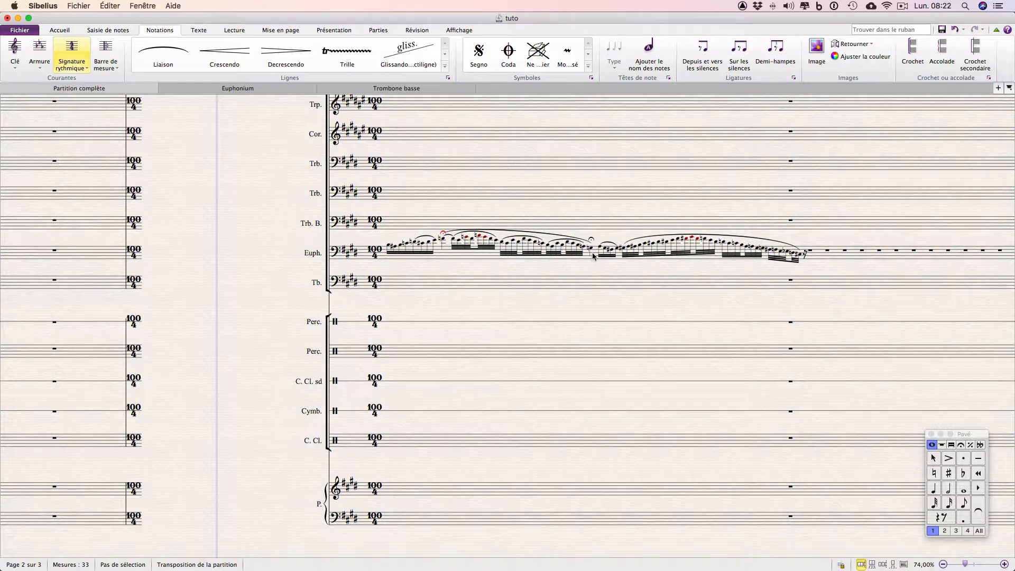
Step: In the Euphonium part, split bar 33 after the second fermata note using the passage from the first note up to it
left_click(592, 254)
key("w")
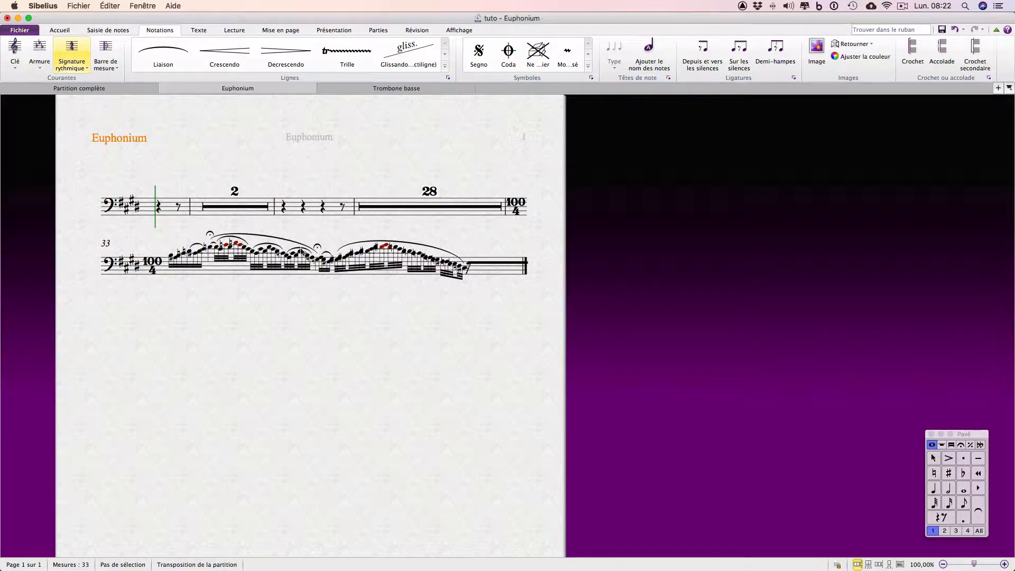
left_click(171, 257)
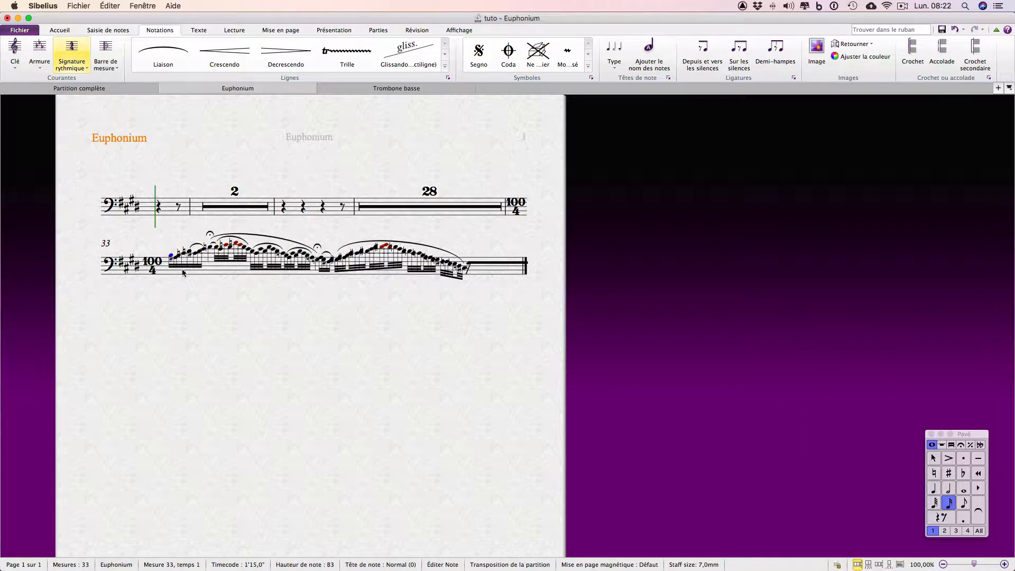
left_click(316, 262, "shift")
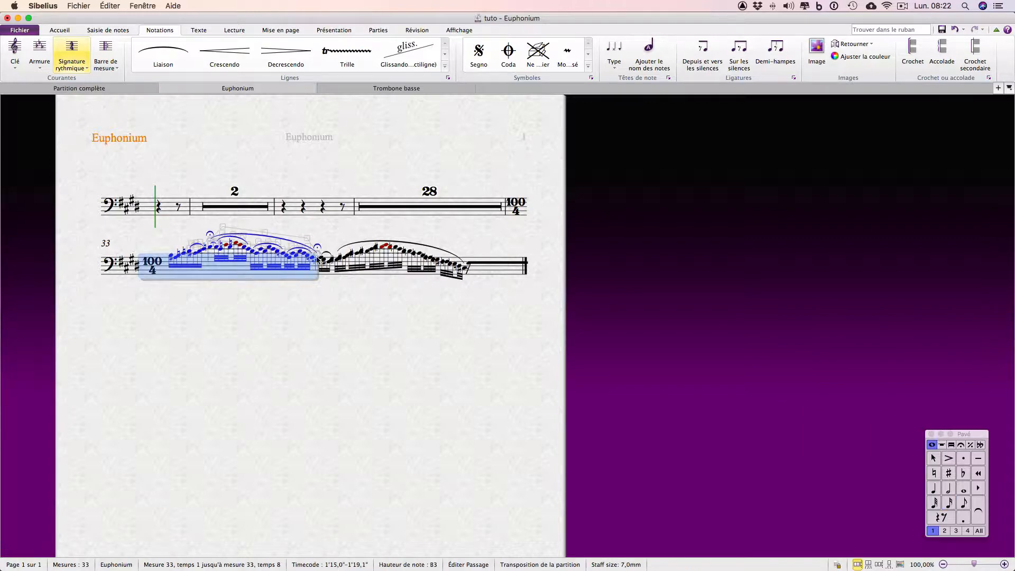
scroll(318, 274, "up", 6)
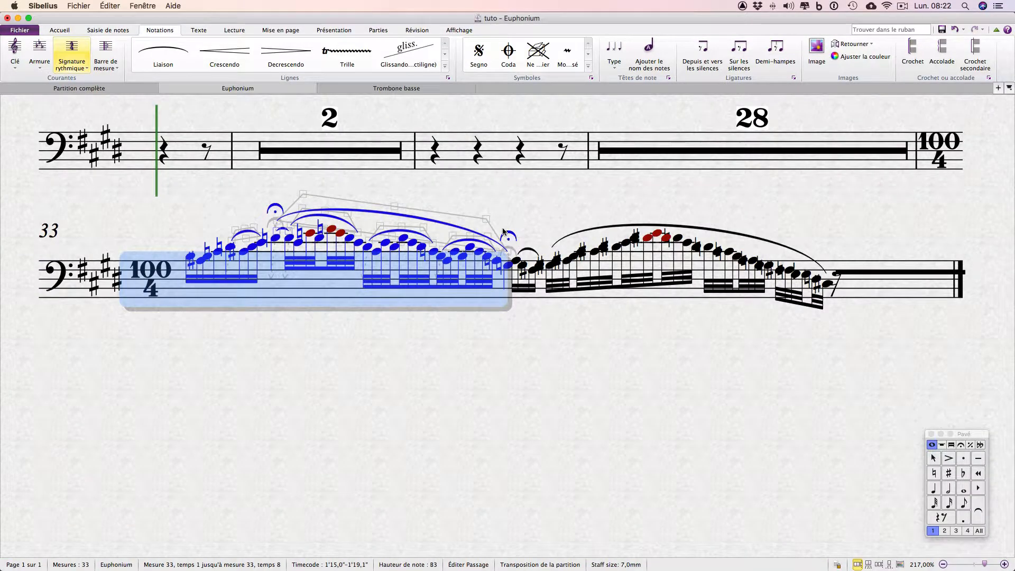
left_click(53, 32)
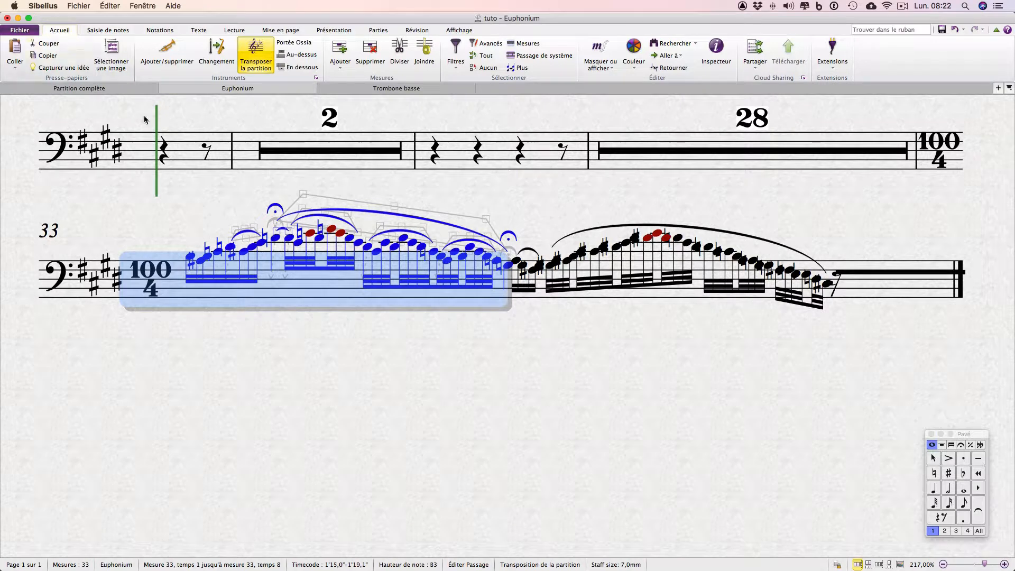
left_click(401, 62)
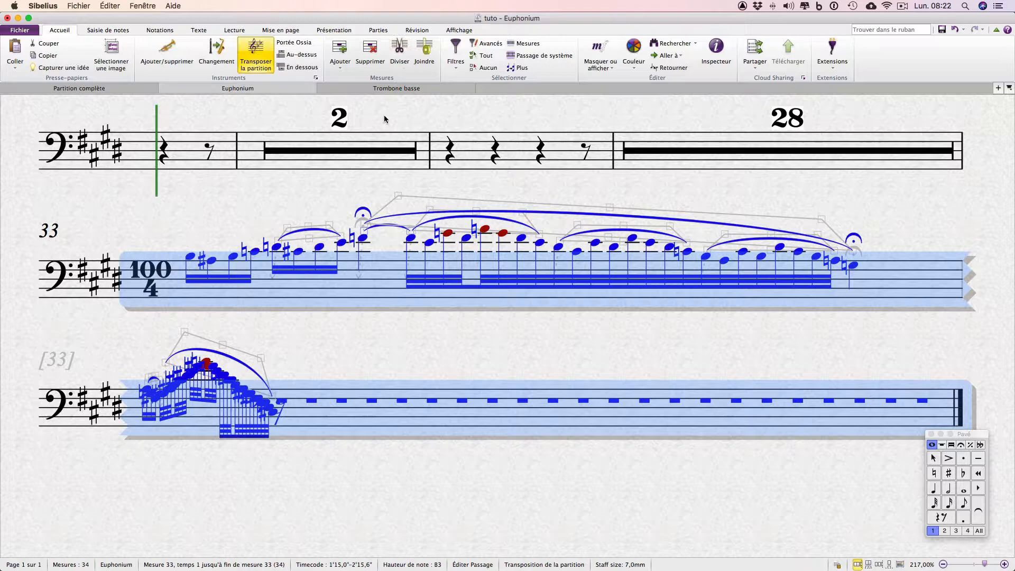
left_click(446, 350)
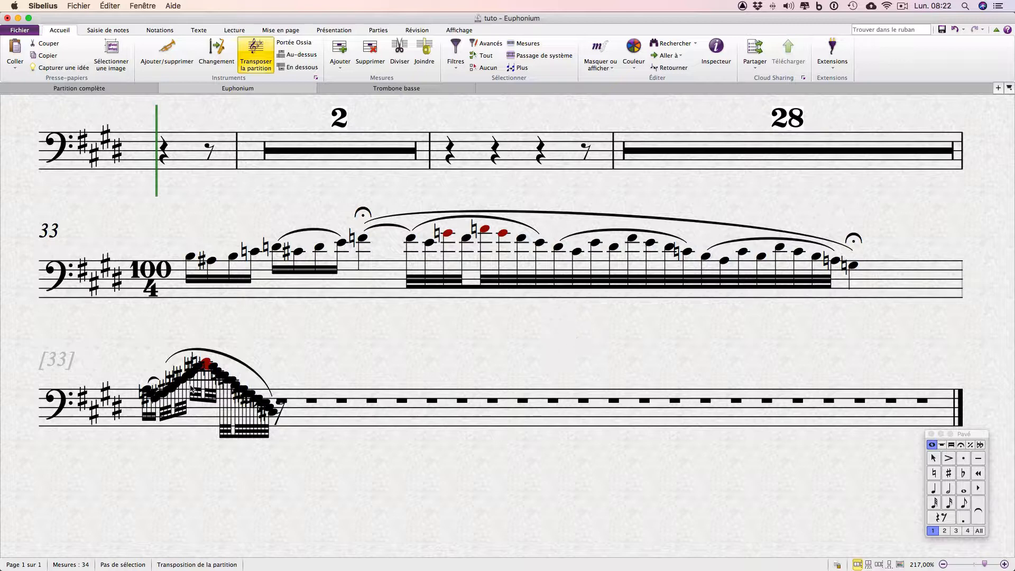
Step: Split the second portion of bar 33 after the cadenza's final note, separating the leftover rests into their own bar
left_click(146, 392)
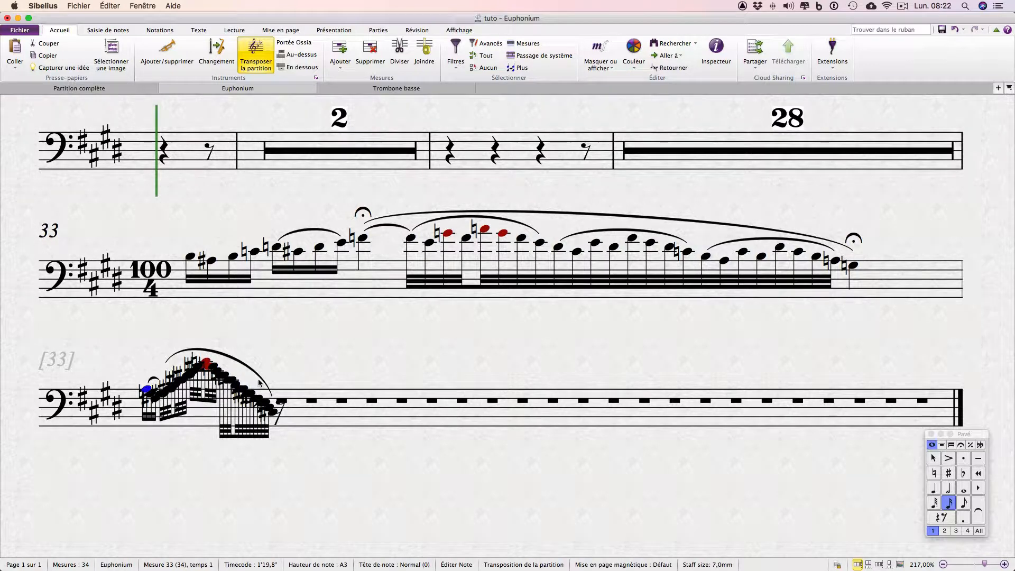
left_click(271, 416, "shift")
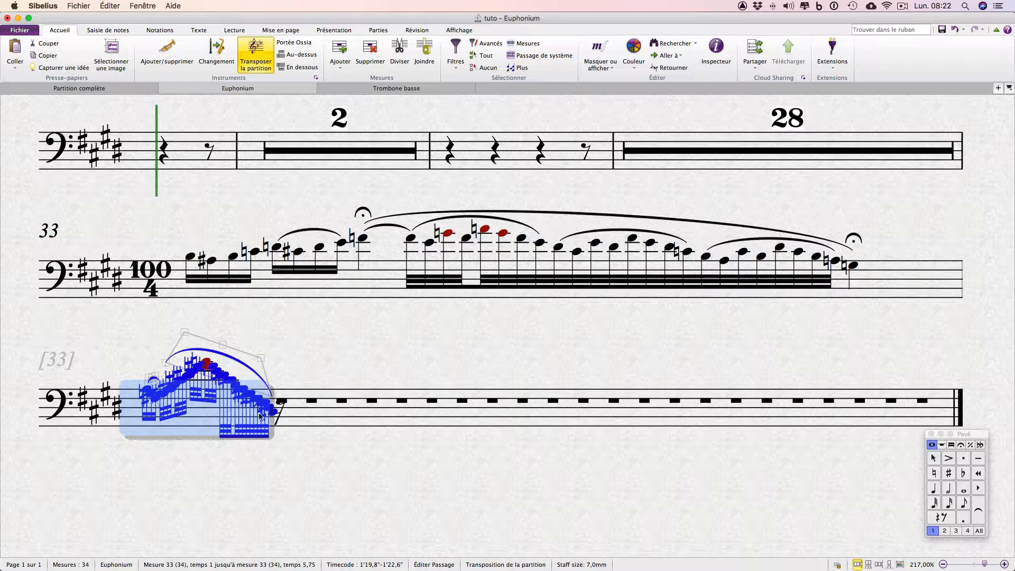
left_click(479, 435)
left_click(481, 420)
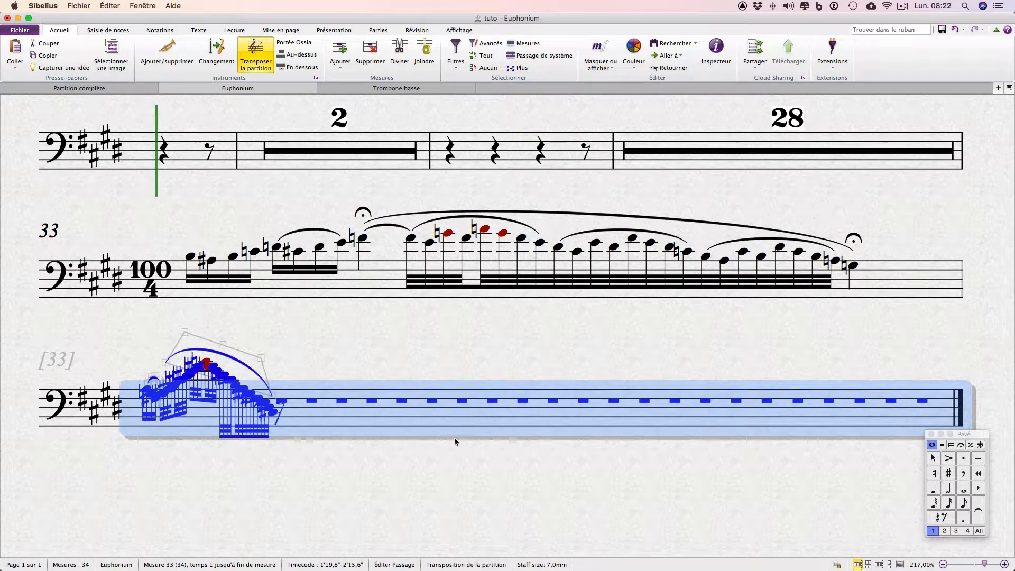
left_click(260, 453)
left_click(273, 412)
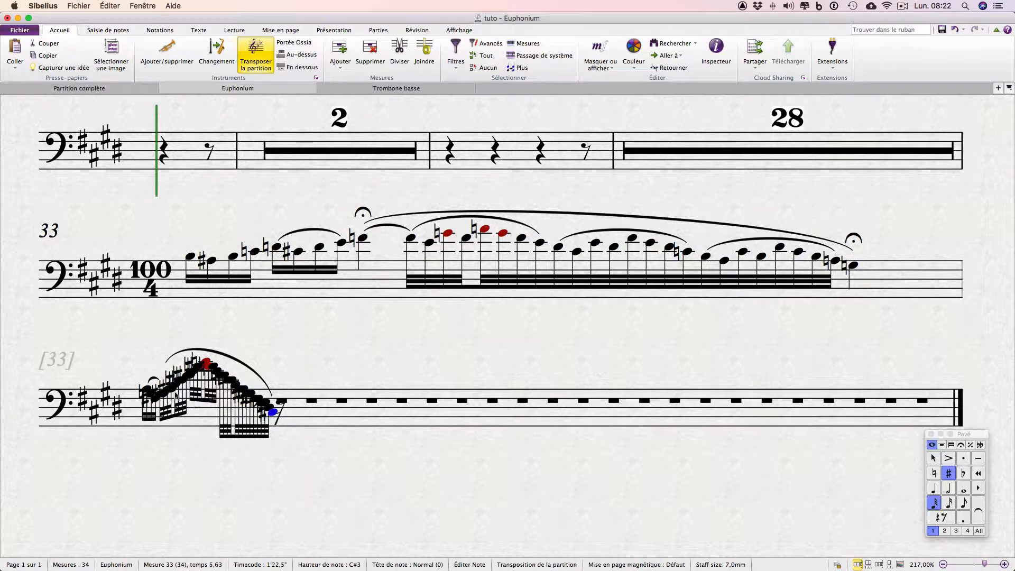
left_click(145, 392, "shift")
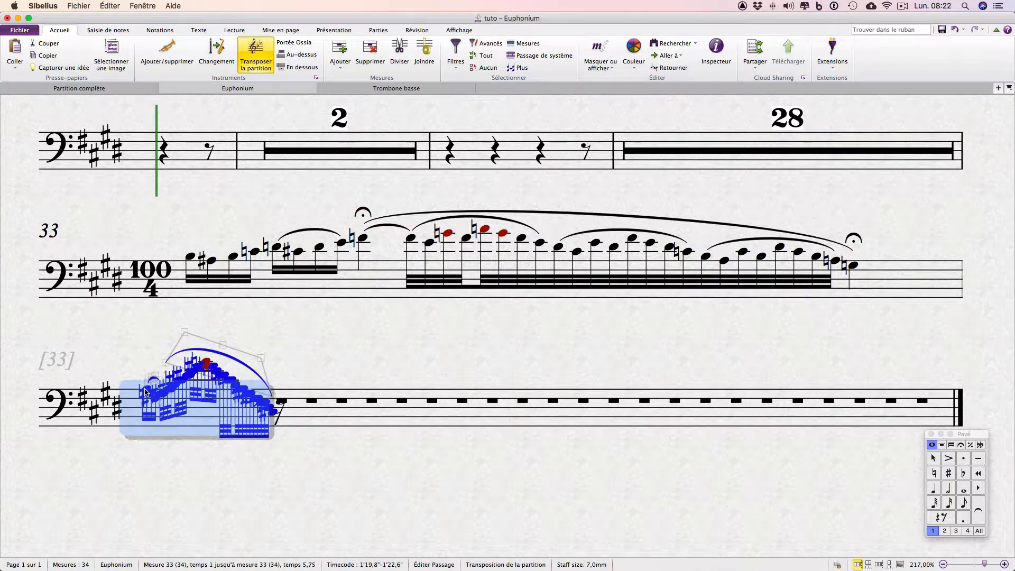
left_click(400, 59)
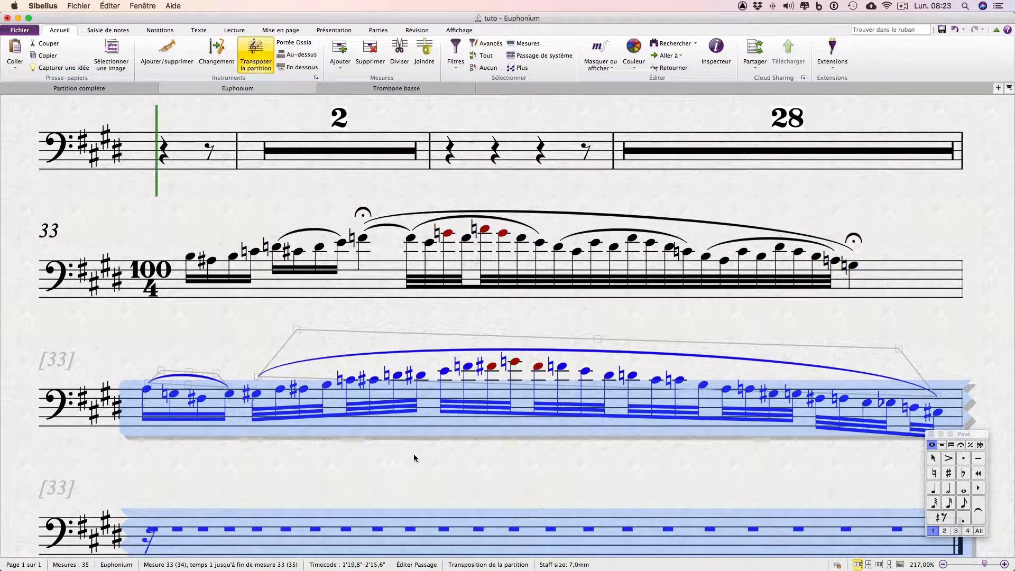
left_click(415, 456)
scroll(415, 454, "right", 4)
scroll(414, 454, "down", 2)
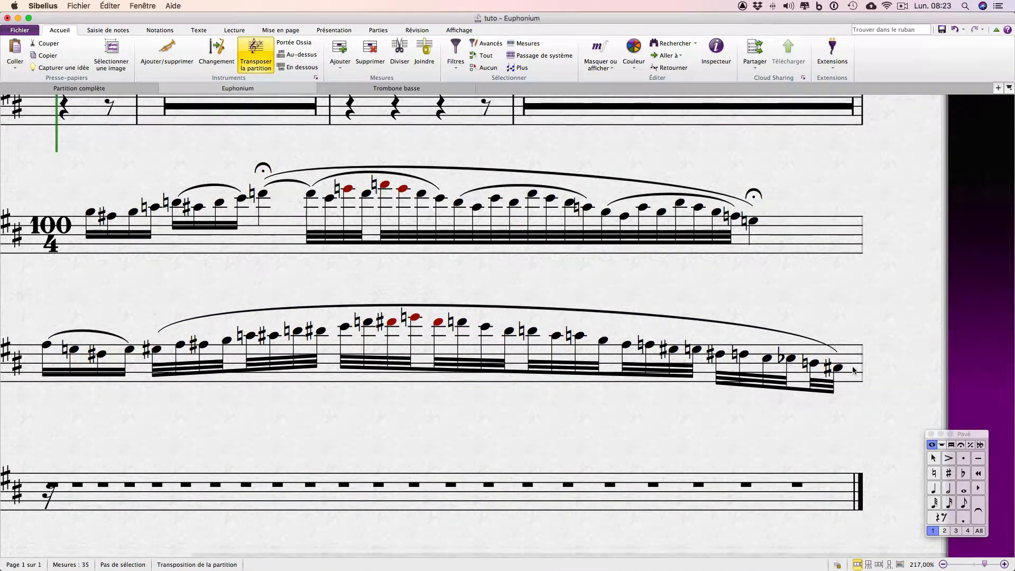
Step: Clear the leftover rests from the final bar and delete the bracketed bar number above it
scroll(370, 402, "left", 5)
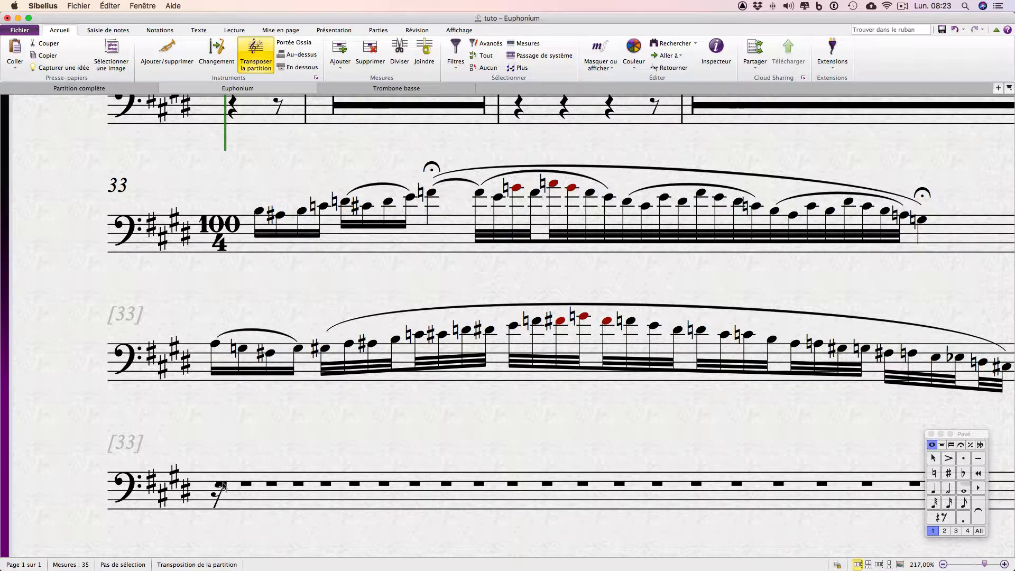
left_click(274, 503)
key("Delete")
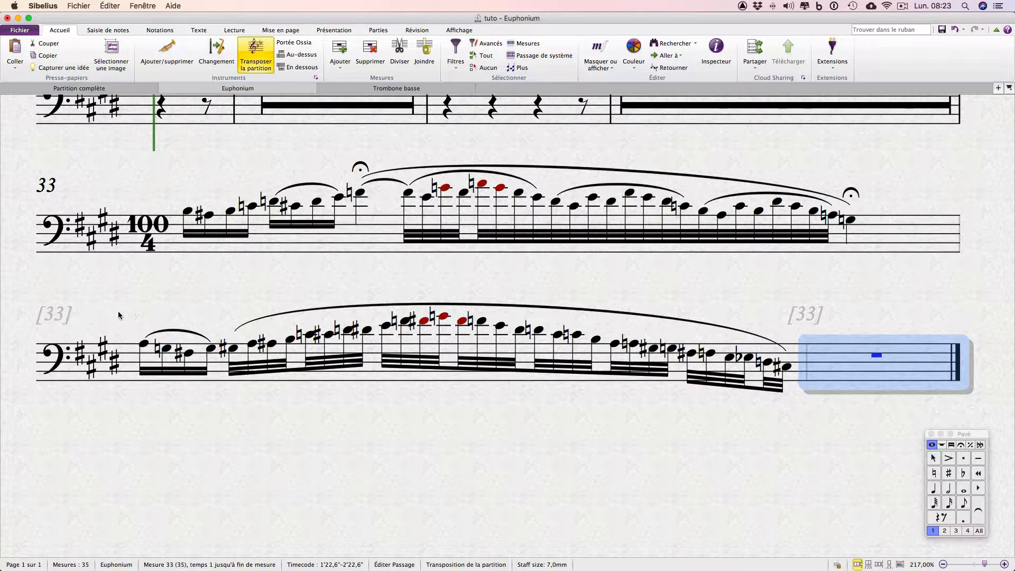
left_click(806, 317)
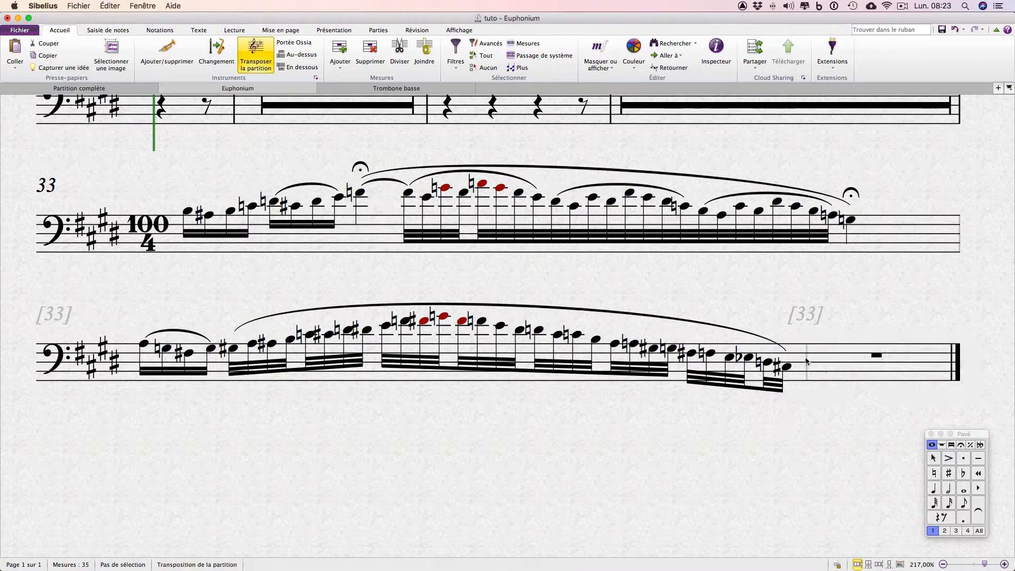
key("Delete")
Step: Delete the leftover final bar for all instruments and accept the deletion
left_click(807, 359)
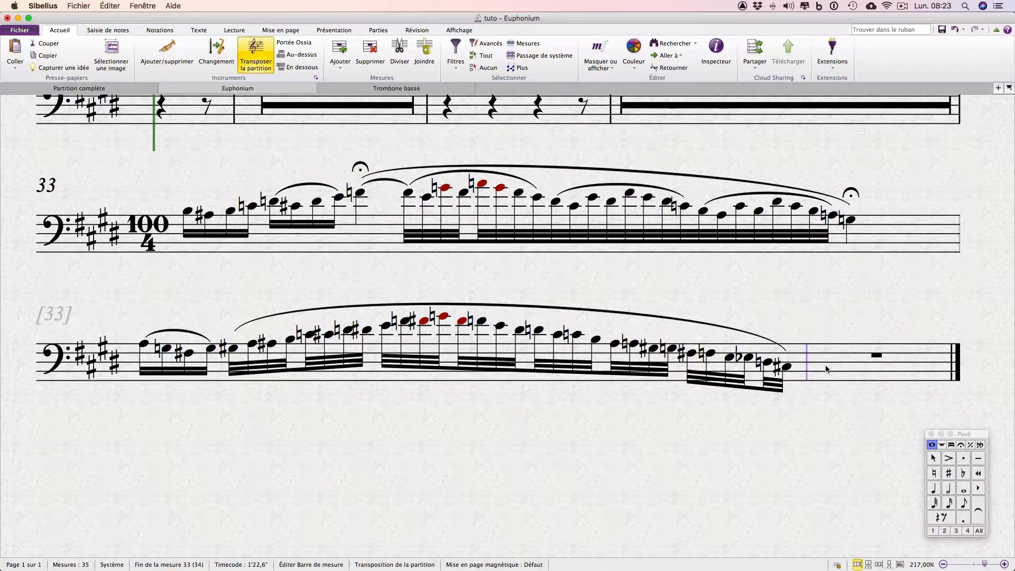
left_click(826, 369)
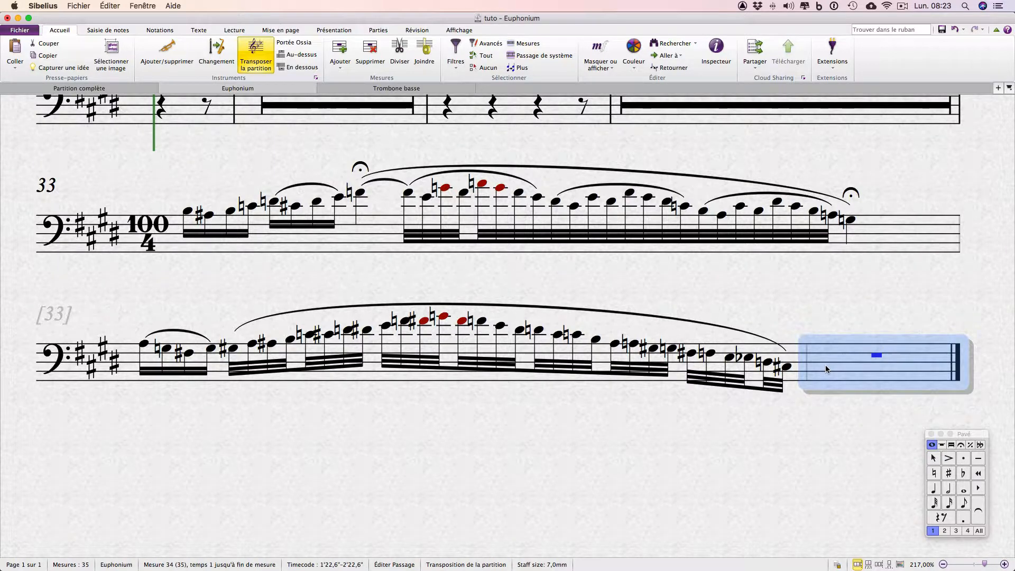
key("super+BackSpace")
left_click(582, 319)
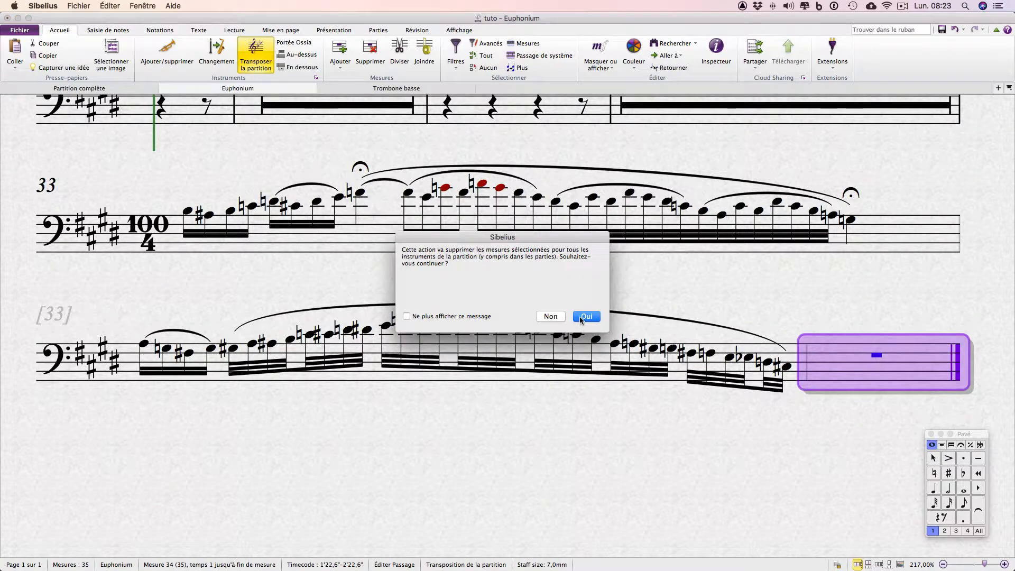
left_click(580, 317)
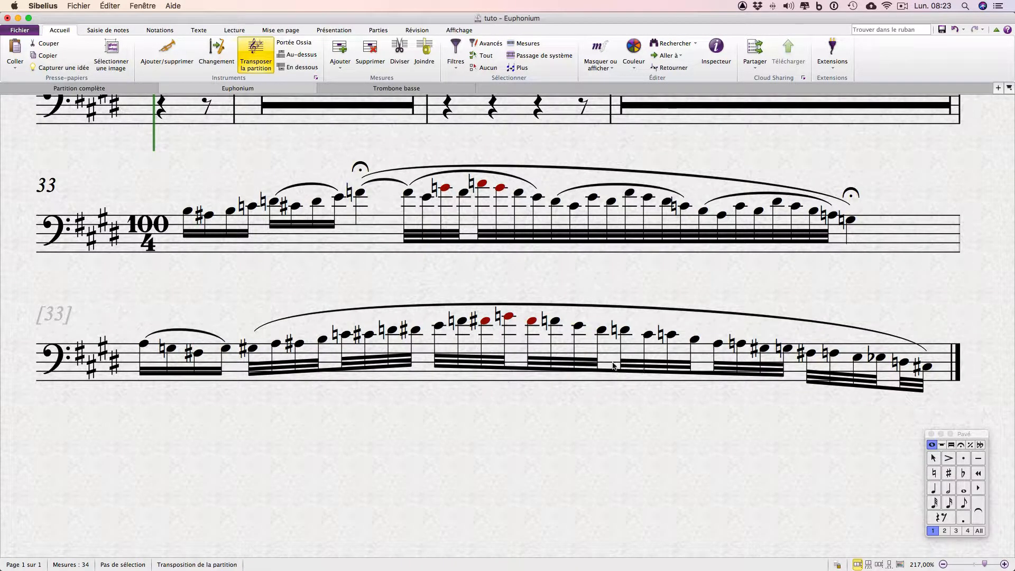
Step: In the full score, bring the second half of bar 33 onto the same system as its first half
left_click(613, 366)
key("w")
left_click(486, 303)
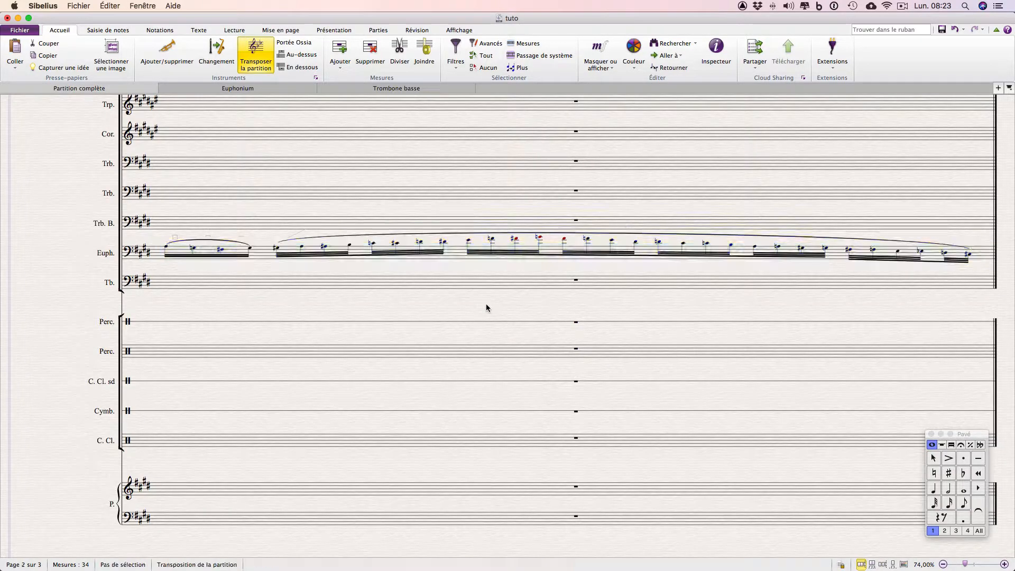
scroll(486, 308, "left", 5)
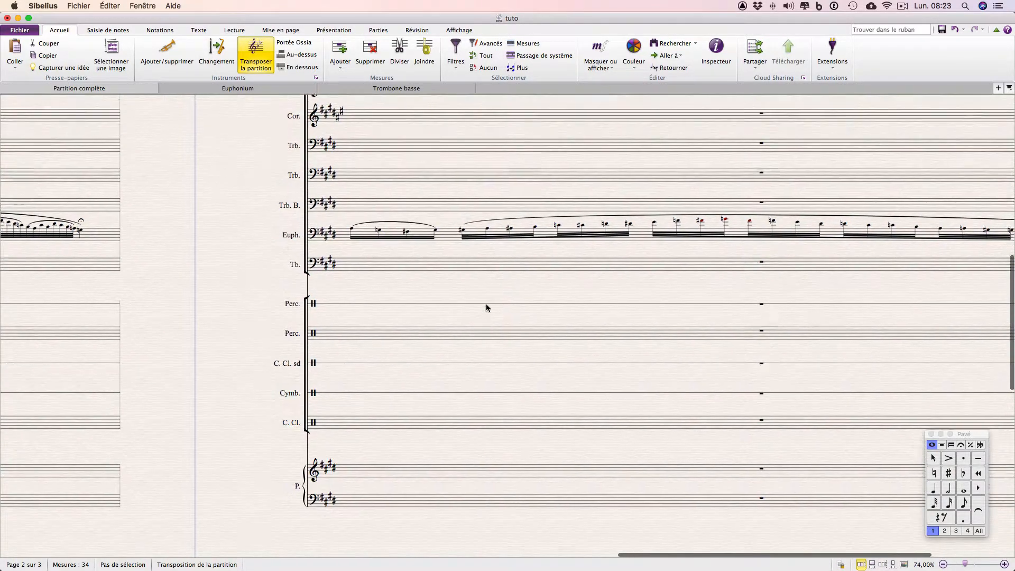
scroll(487, 305, "down", 5)
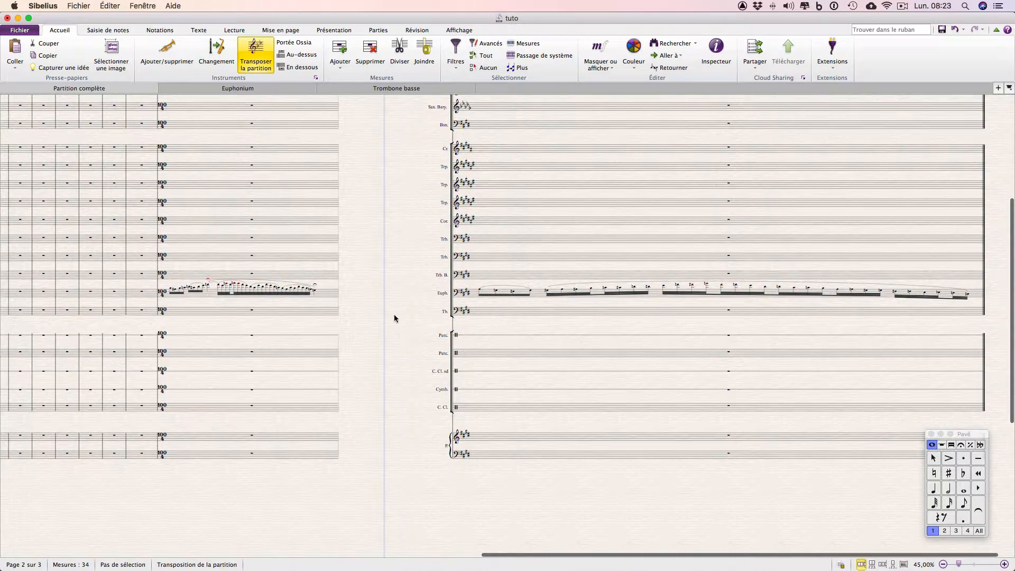
left_click(337, 269)
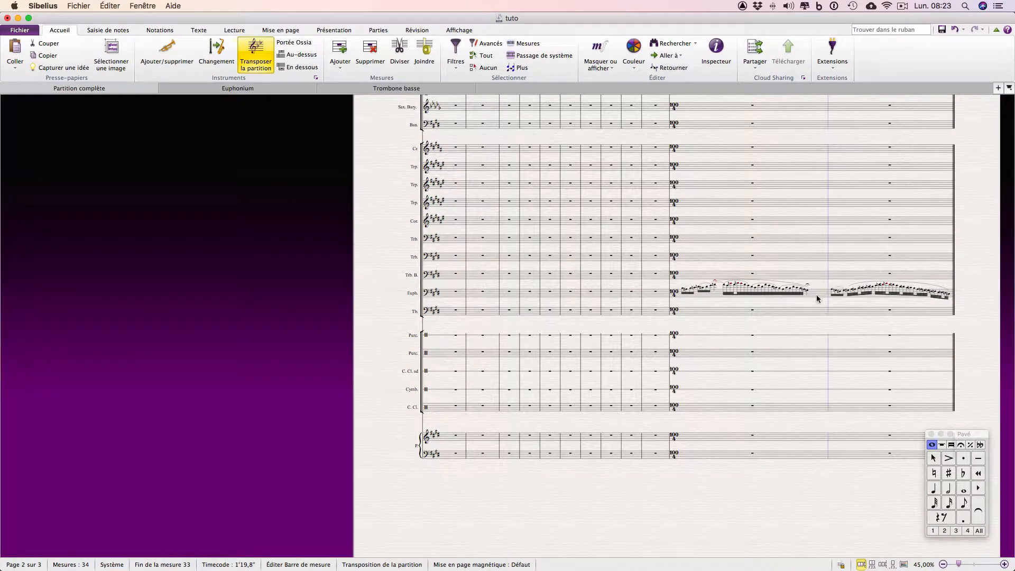
Step: Delete the 100/4 time signature at the start of the cadenza bar, declining to rewrite the following bars
left_click(817, 295)
key("shift+super+Right")
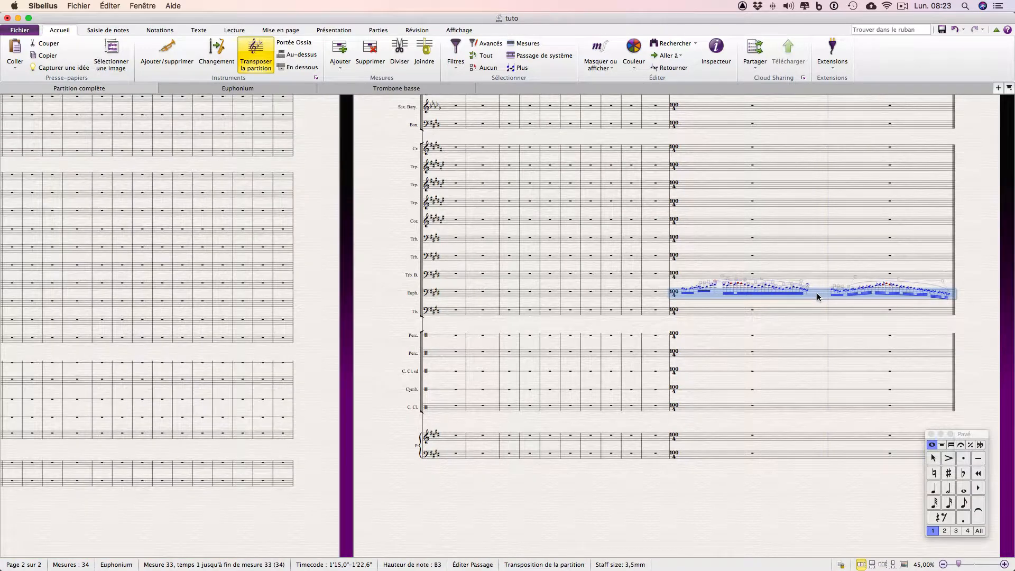
scroll(818, 295, "up", 8)
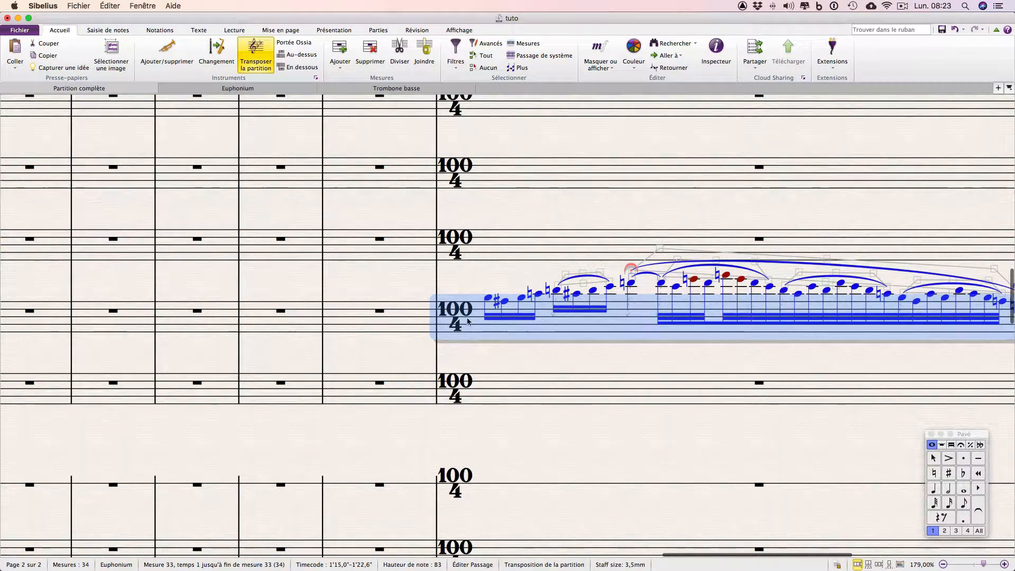
left_click(457, 318)
key("Delete")
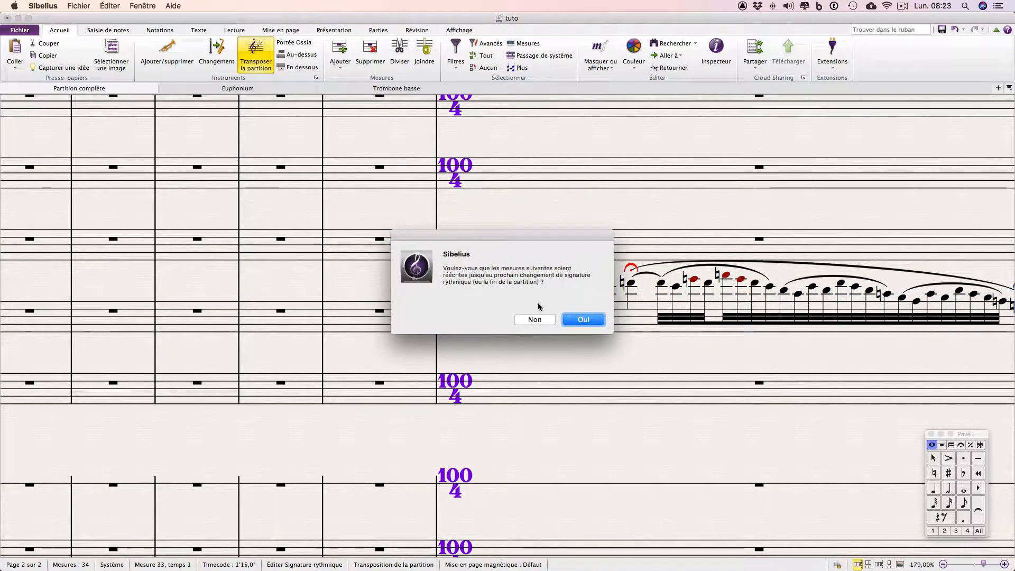
left_click(534, 320)
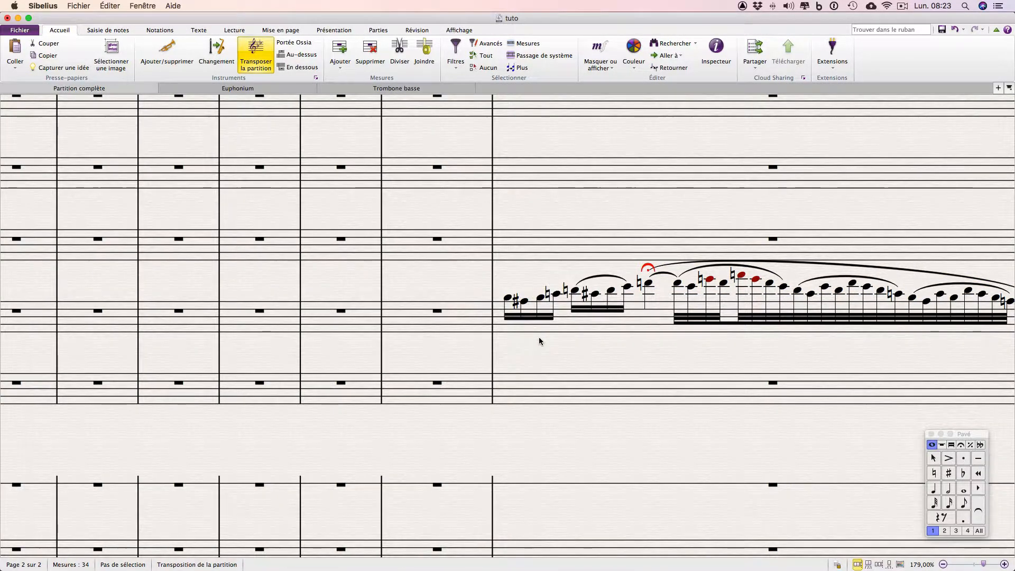
Step: Fill bars 29 and 30 of the Euphonium staff with eight quarter-note As
scroll(538, 337, "down", 4)
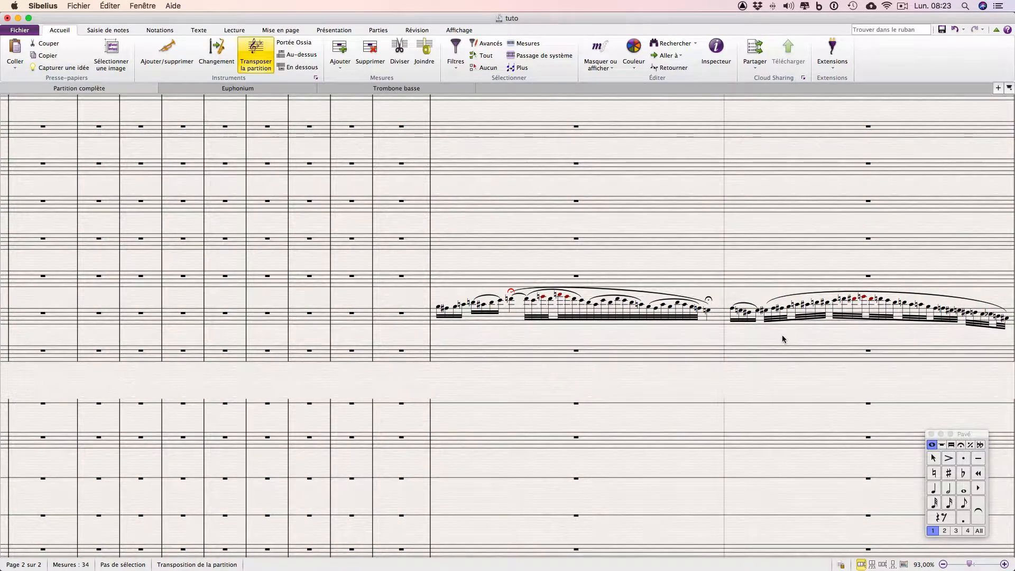
scroll(724, 337, "down", 1)
scroll(668, 332, "right", 2)
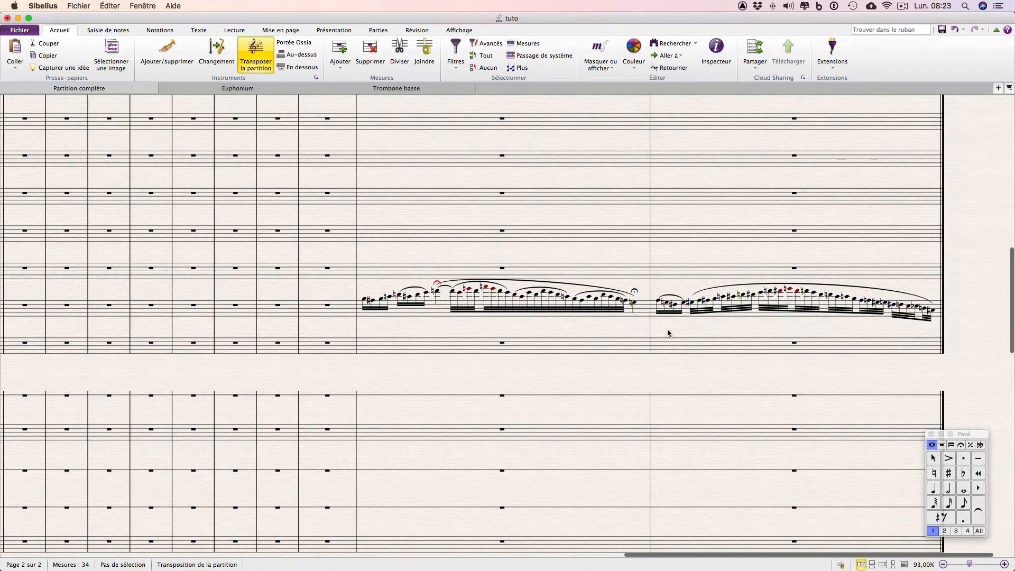
scroll(666, 331, "down", 2)
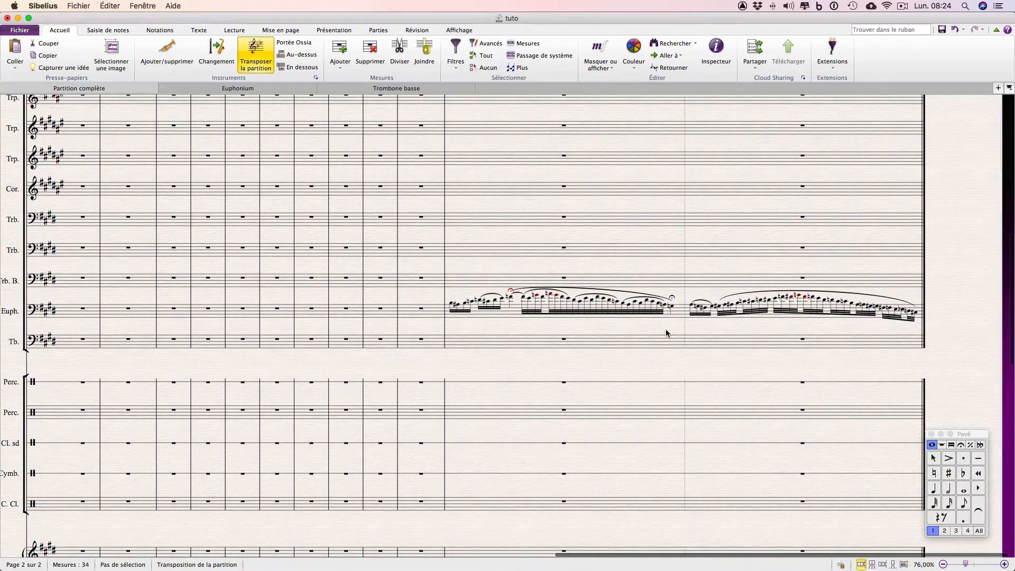
scroll(667, 331, "up", 5)
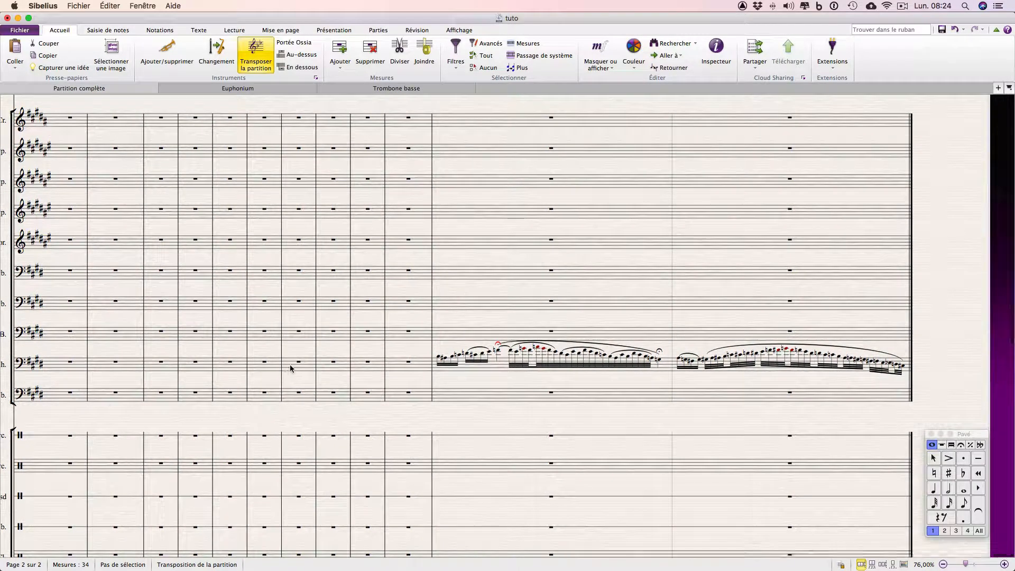
left_click(290, 369)
key("n")
key("a")
key("a")
key("a")
key("a")
key("a")
key("a")
key("a")
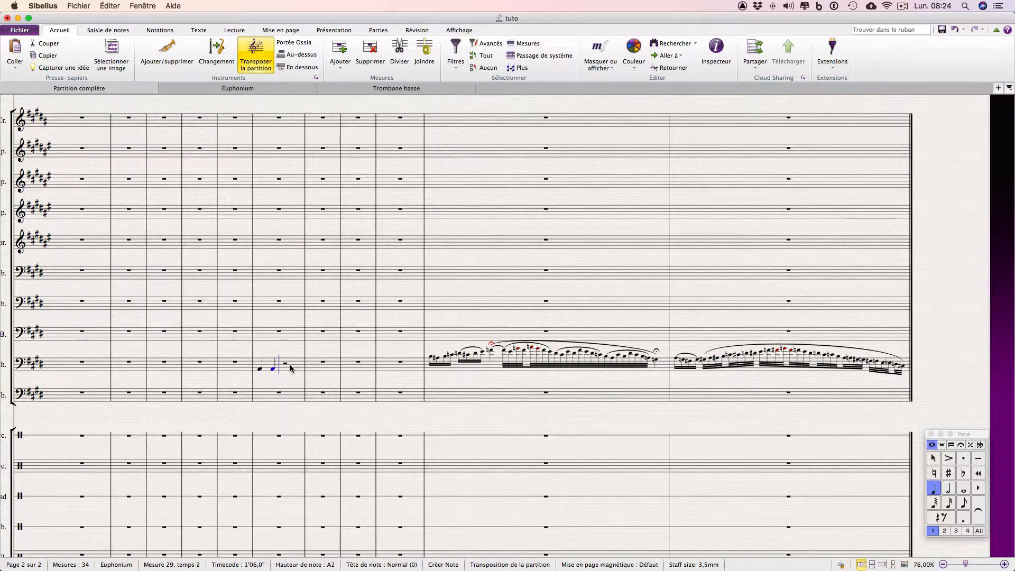
key("a")
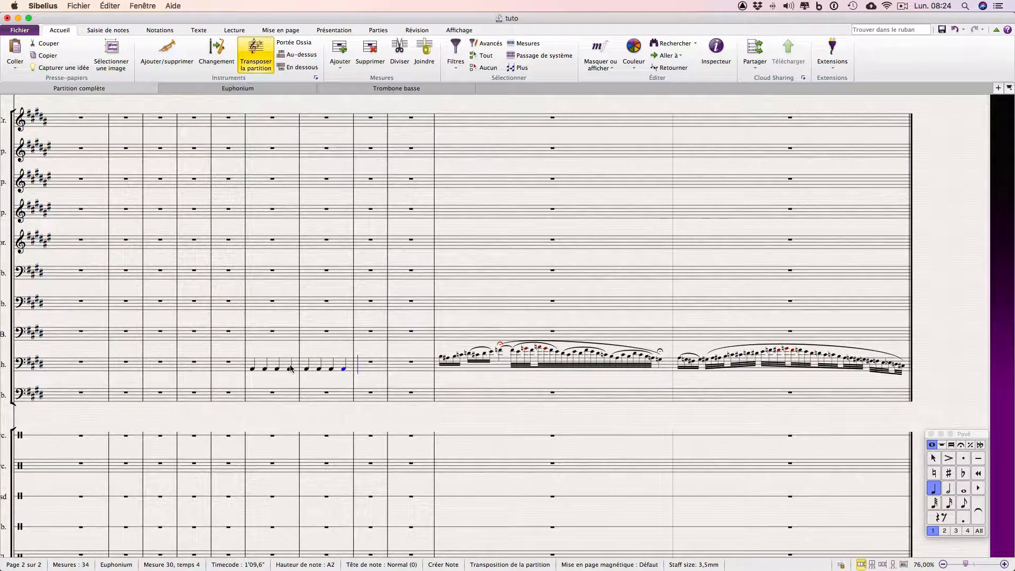
key("Escape")
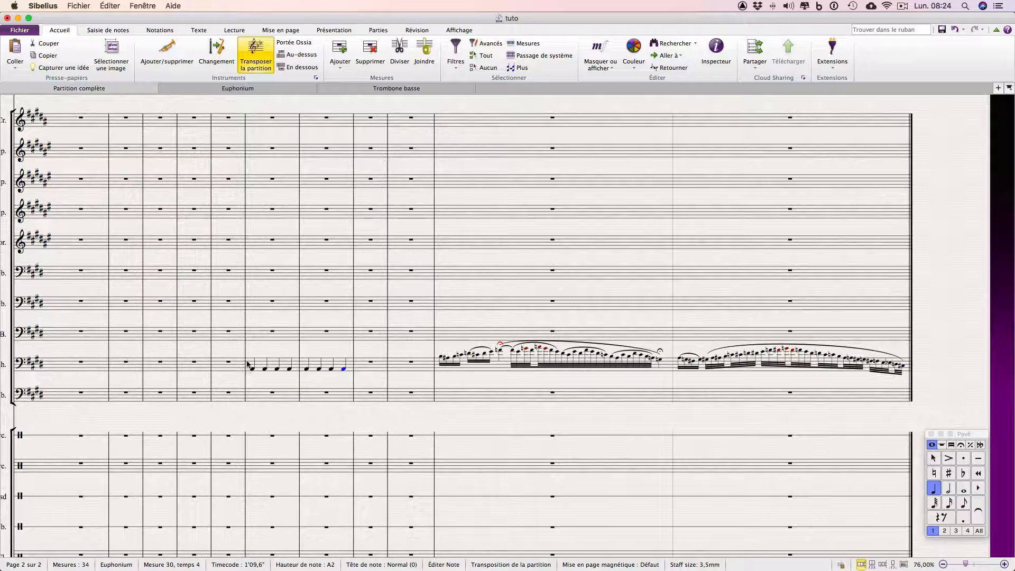
Step: Merge bars 29 and 30 of the Euphonium into one bar, drawing Normal barlines at the original locations
left_click(271, 365)
left_click(326, 365, "shift")
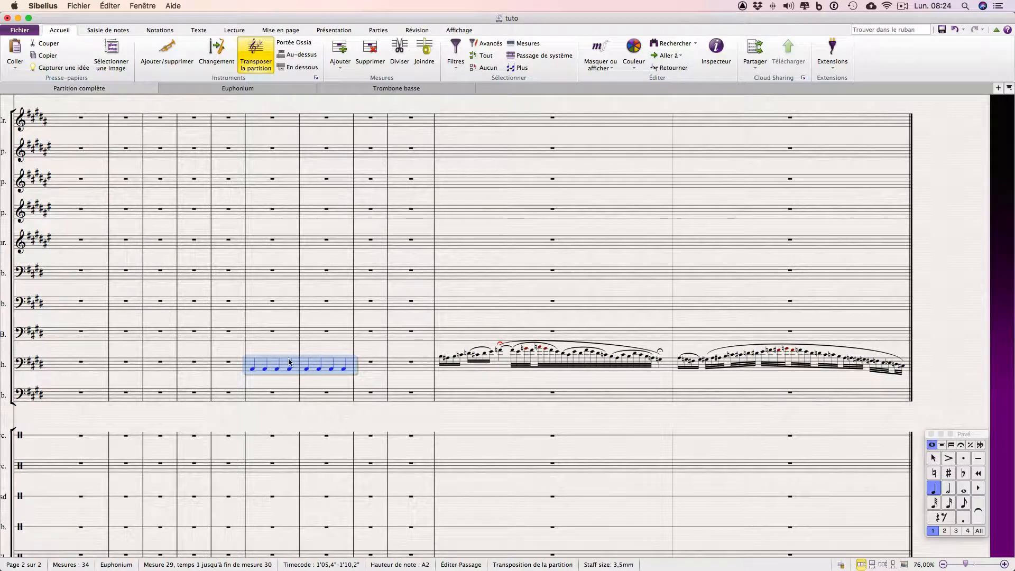
key("Escape")
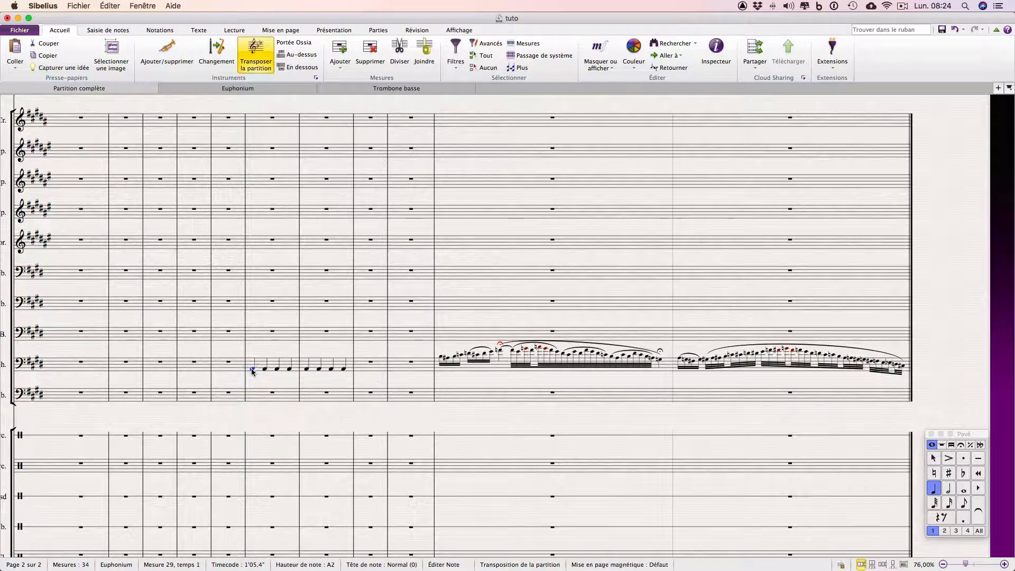
left_click(284, 365)
left_click(320, 368, "shift")
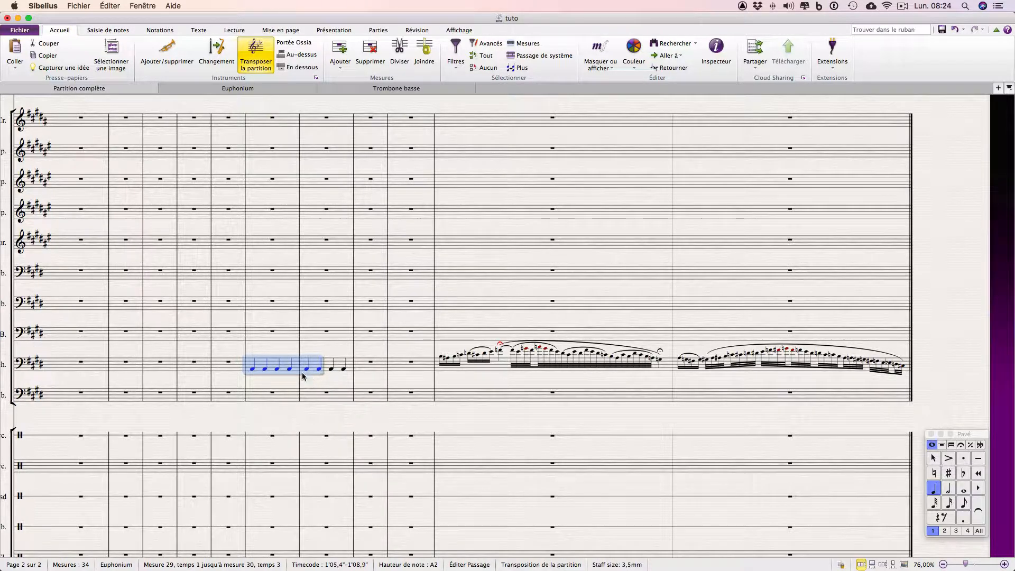
left_click(339, 366, "shift")
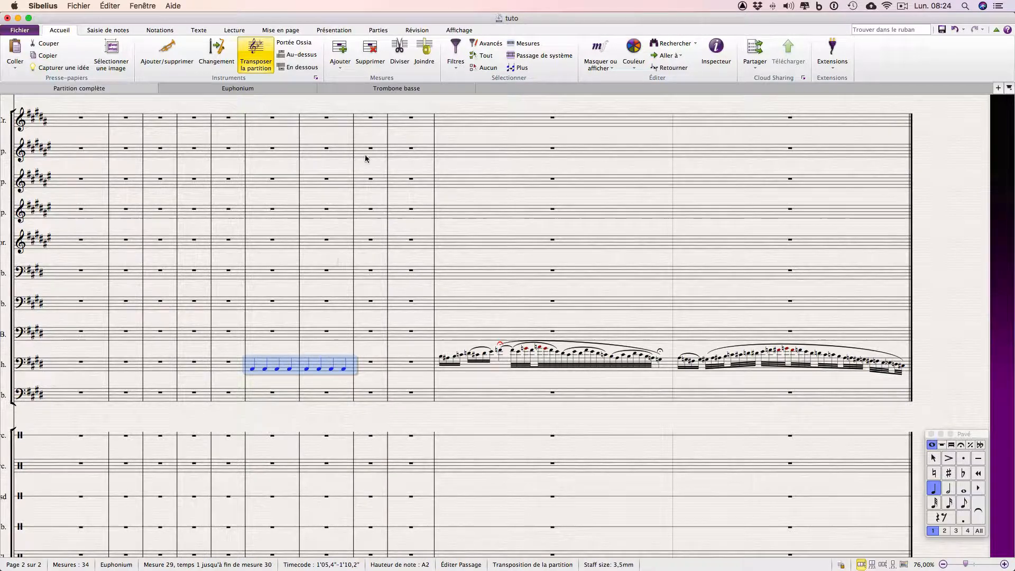
left_click(424, 60)
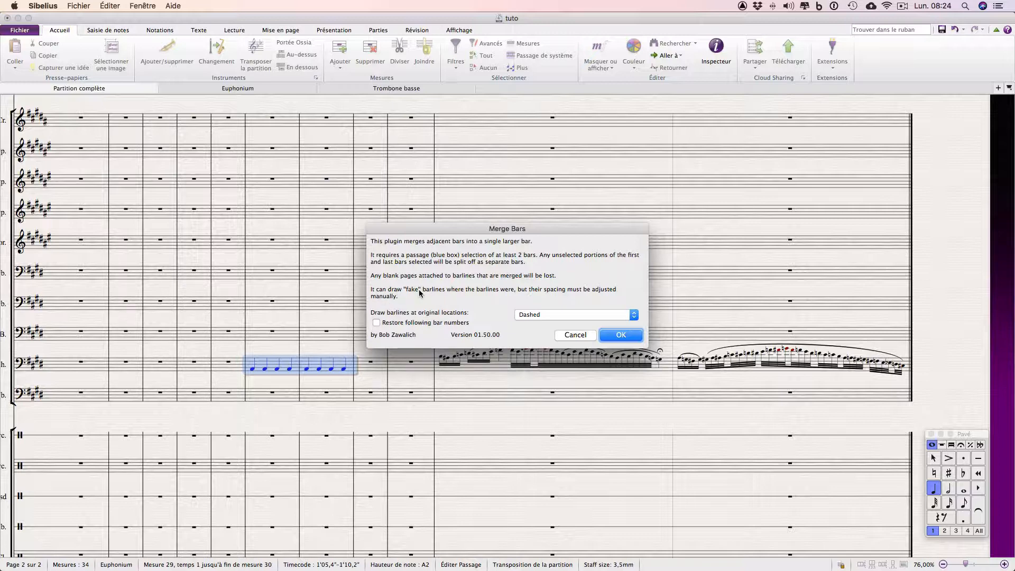
left_click(537, 315)
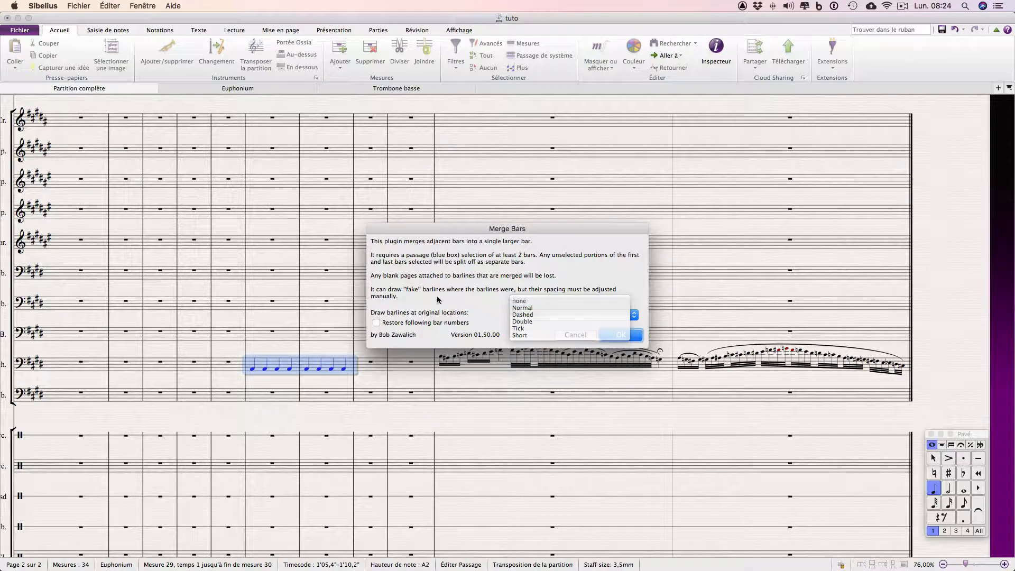
left_click(529, 301)
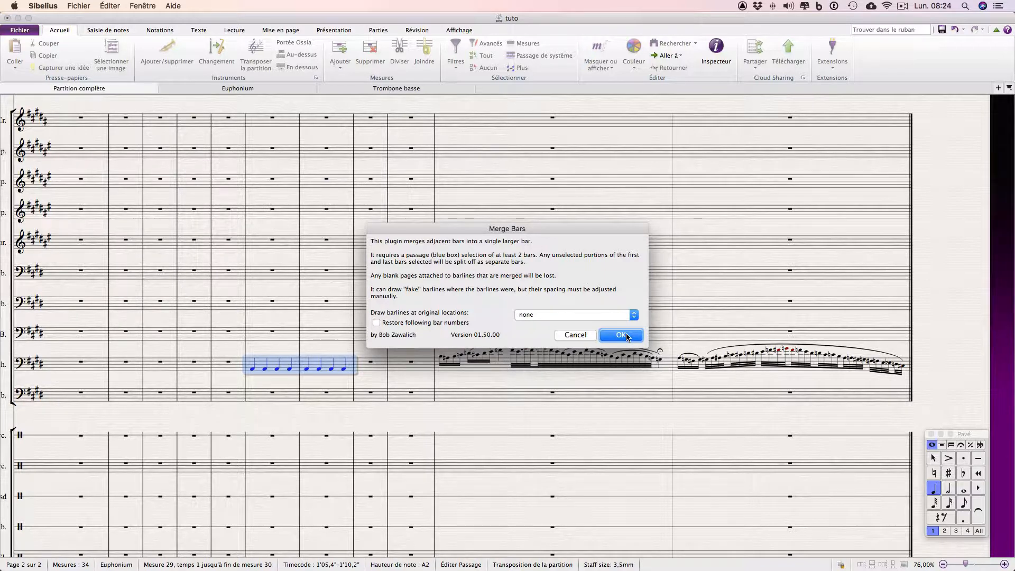
left_click(601, 316)
left_click(576, 323)
left_click(626, 336)
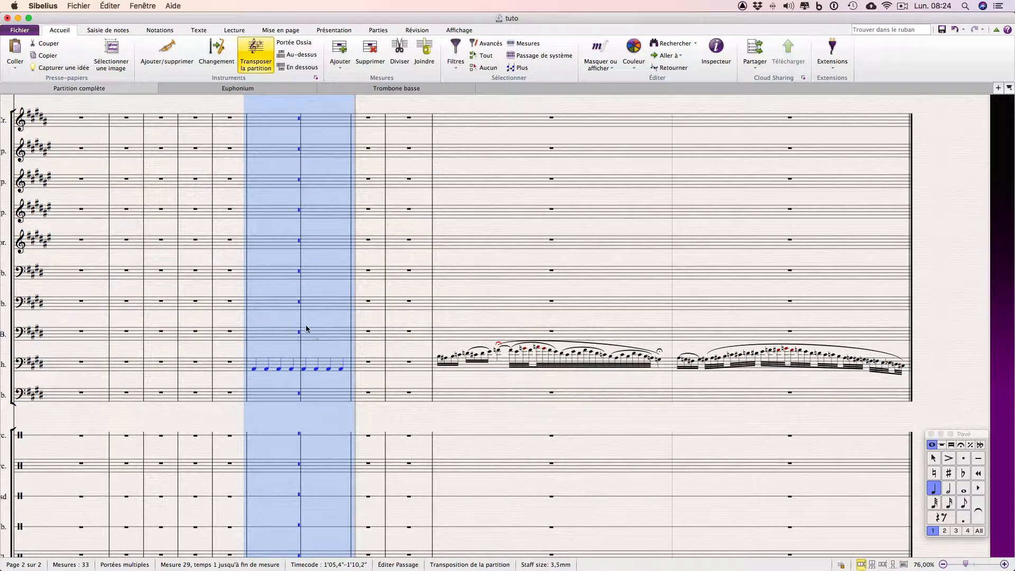
Step: Move the barline drawn inside merged bar 29 to a horizontal offset of -1, centring it between the fourth and fifth notes
left_click(301, 359)
key("shift+alt+Left")
key("shift+alt+Left")
key("shift+alt+Left")
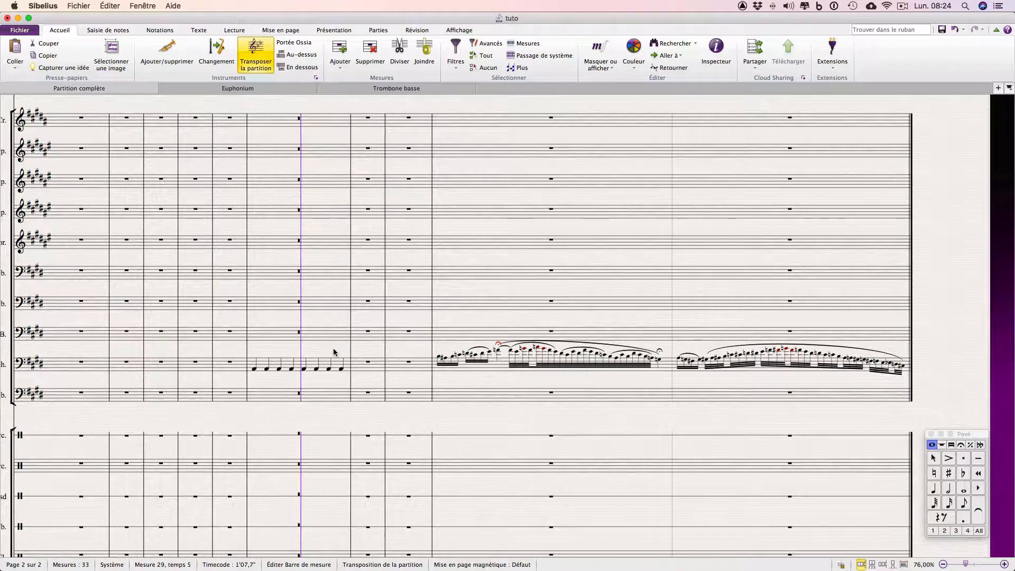
left_click(305, 371)
scroll(321, 374, "up", 5)
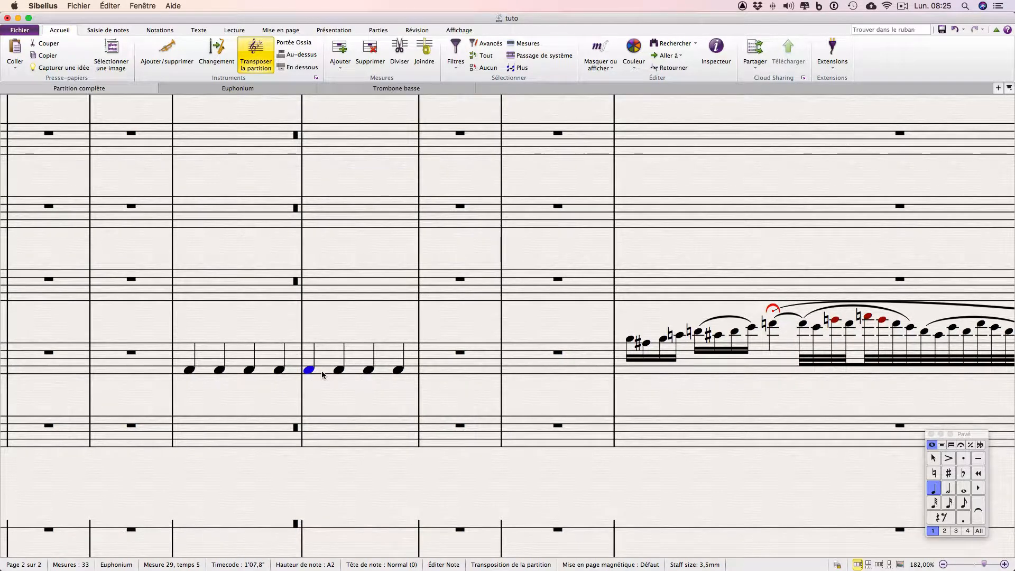
left_click(302, 400)
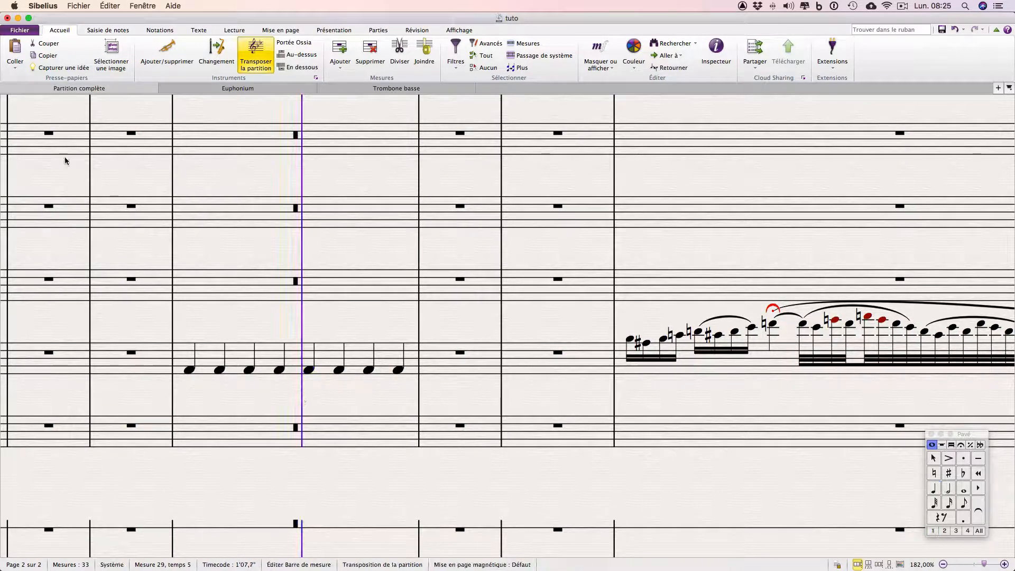
key("super+alt+i")
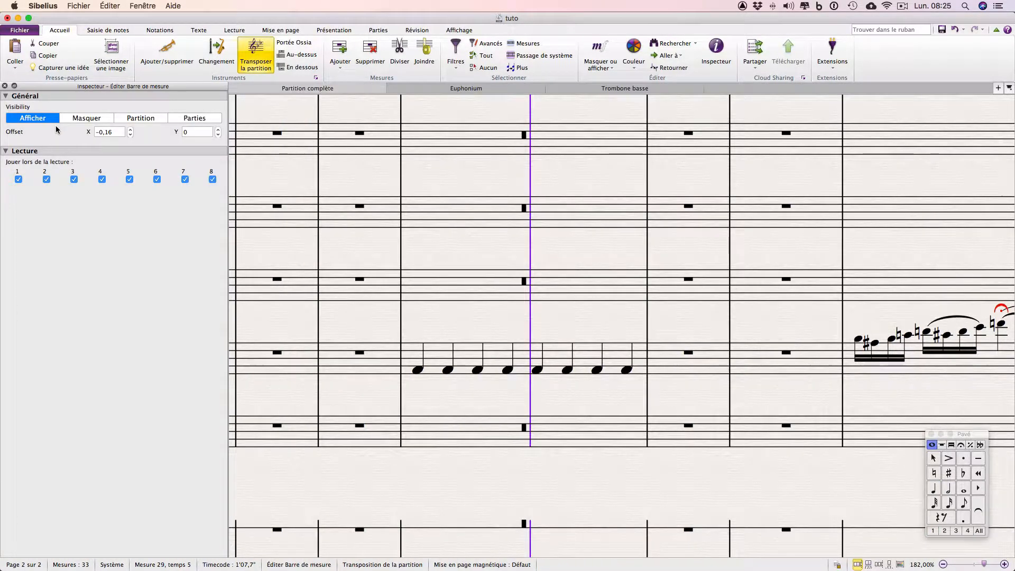
left_click(129, 135)
left_click(130, 135)
left_click(130, 135)
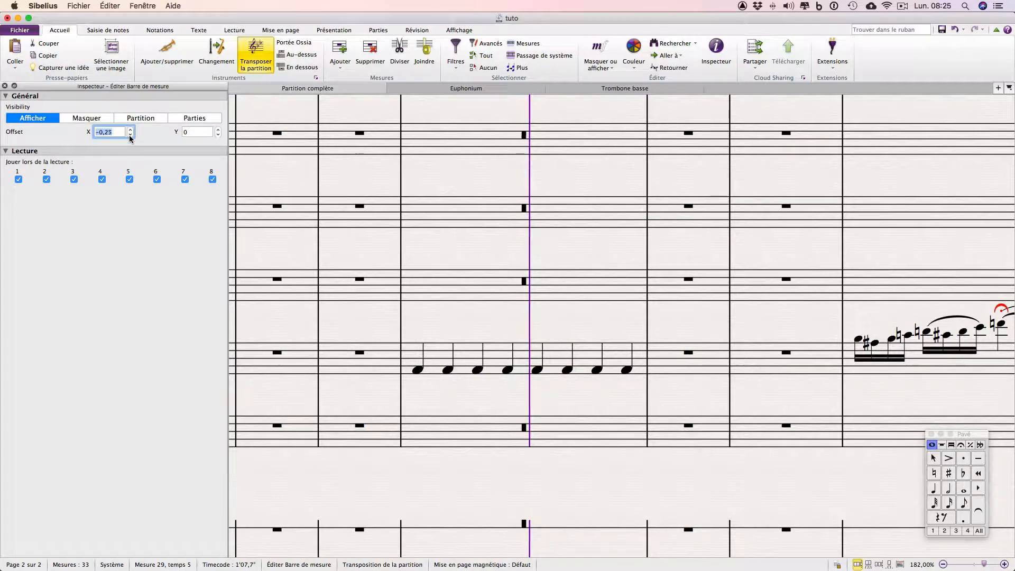
left_click(129, 135)
left_click(130, 136)
left_click(130, 135)
left_click(129, 135)
left_click(129, 136)
left_click(129, 135)
left_click(129, 136)
left_click(129, 136)
left_click(129, 136)
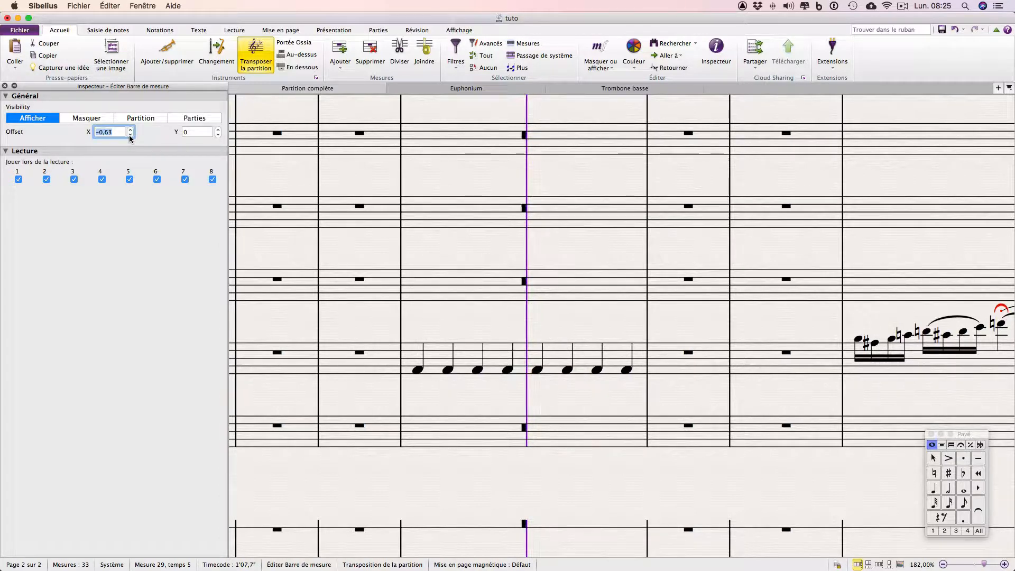
left_click(129, 135)
left_click(130, 135)
left_click(130, 136)
left_click(130, 135)
left_click(130, 135)
left_click(130, 135)
left_click(130, 136)
left_click(130, 136)
left_click(130, 135)
left_click(131, 136)
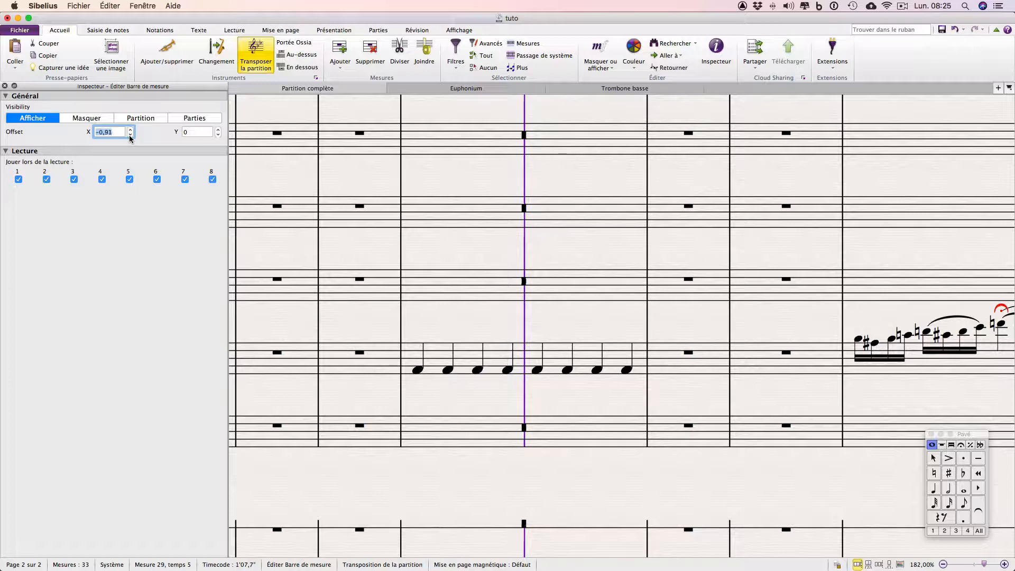
left_click(130, 136)
left_click(130, 135)
left_click(130, 136)
left_click(131, 135)
left_click(130, 135)
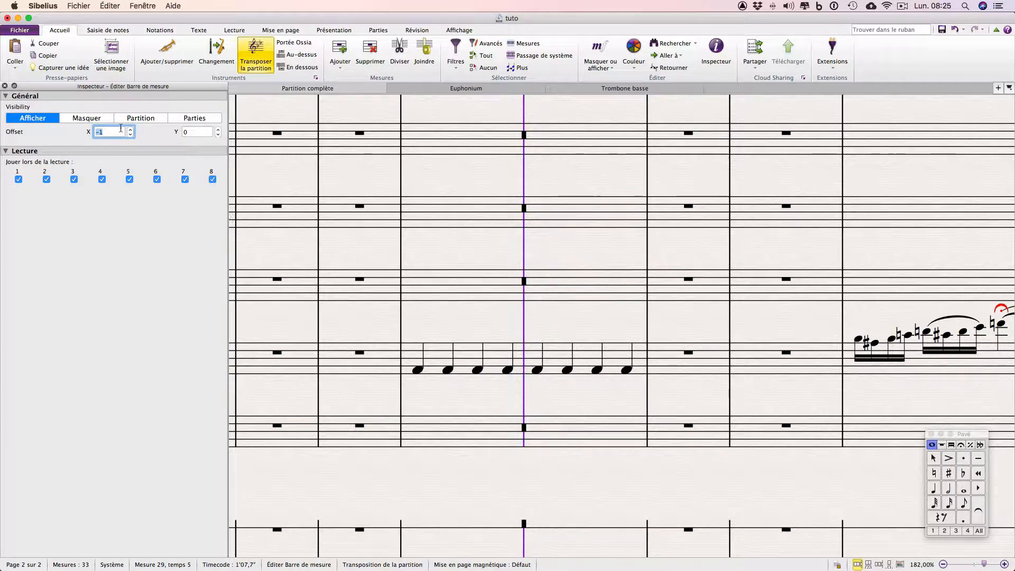
left_click(466, 326)
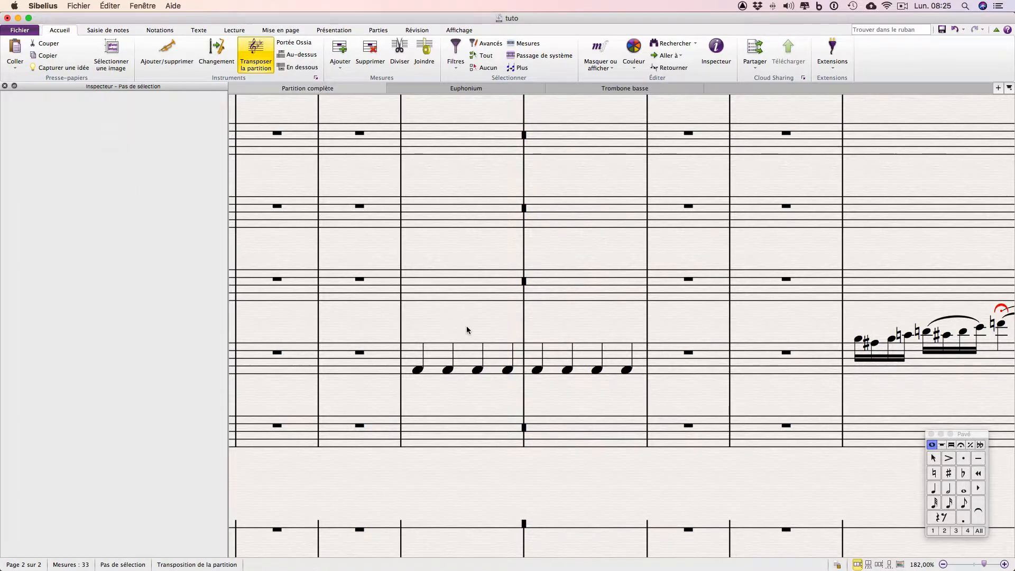
Step: Check merged bar 29 in the Euphonium part, then close the Euphonium and Trombone basse part views
scroll(467, 326, "down", 3)
left_click(573, 347)
key("w")
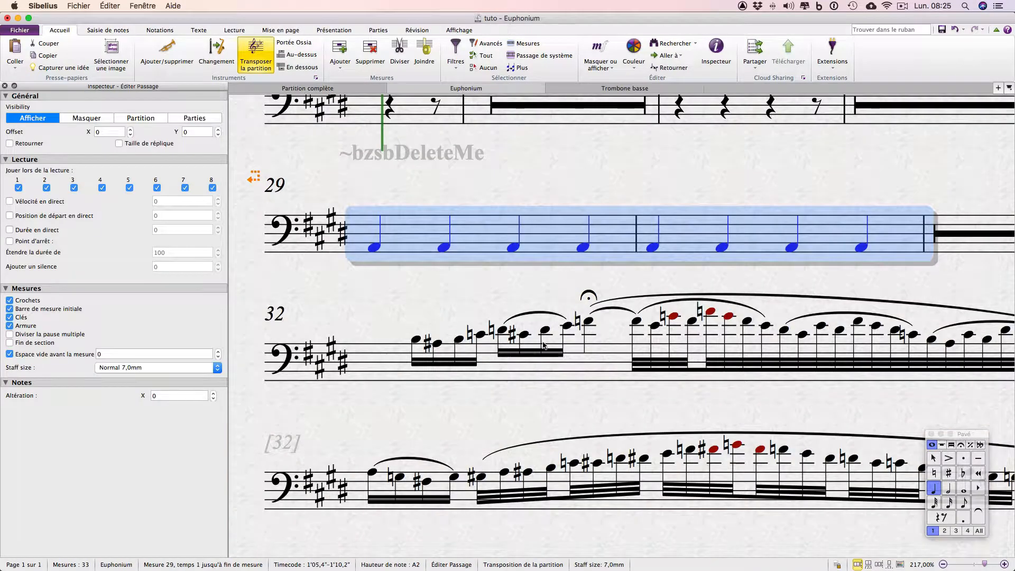
left_click(472, 293)
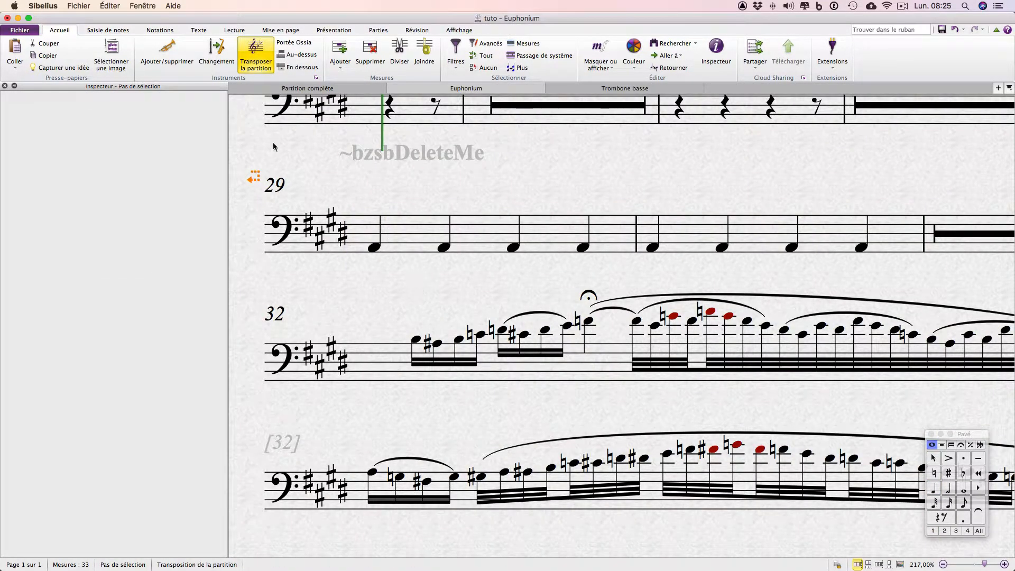
key("super+w")
key("super+w")
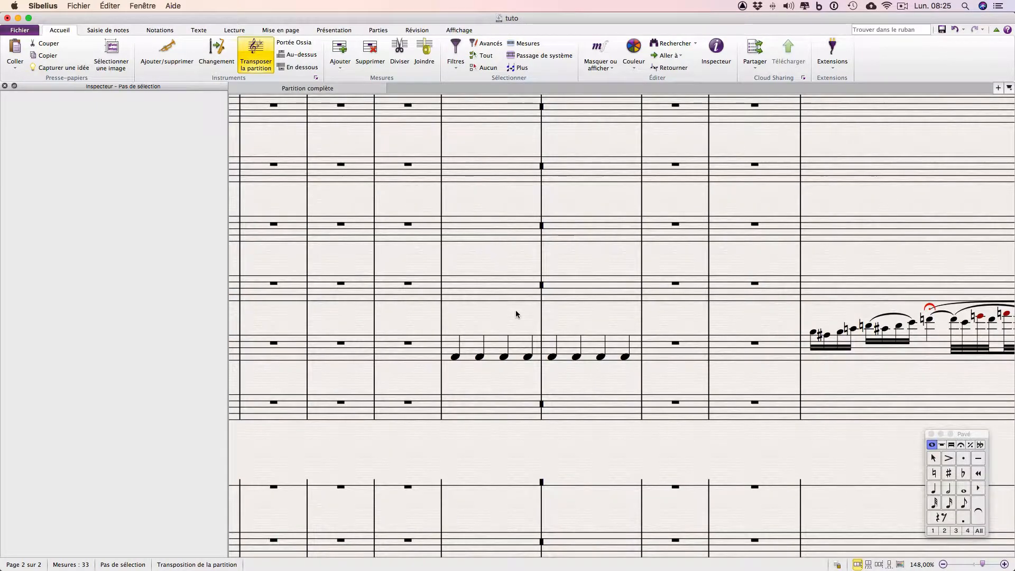
scroll(514, 312, "down", 4)
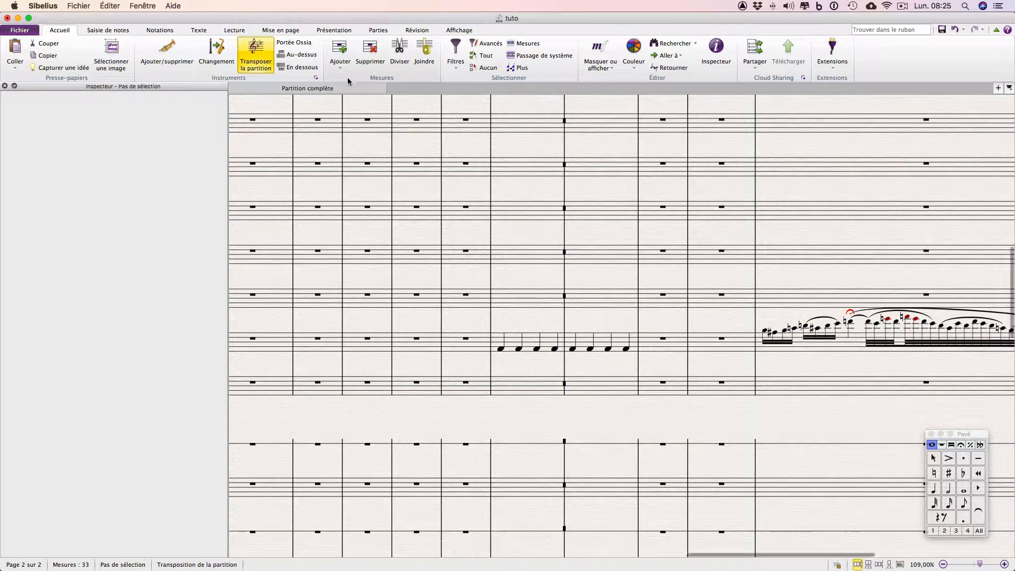
scroll(595, 216, "right", 10)
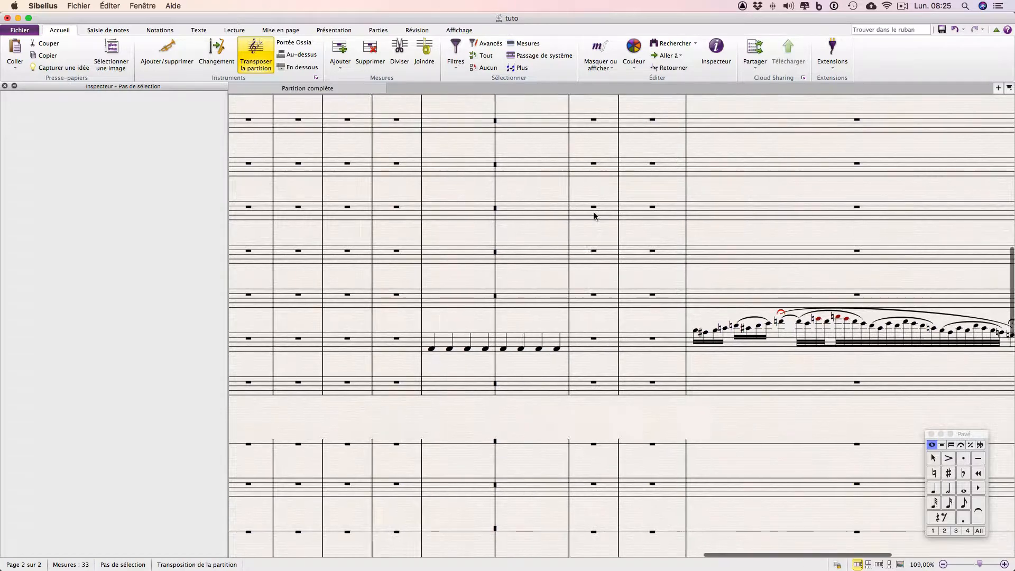
scroll(594, 216, "down", 3)
scroll(595, 216, "right", 2)
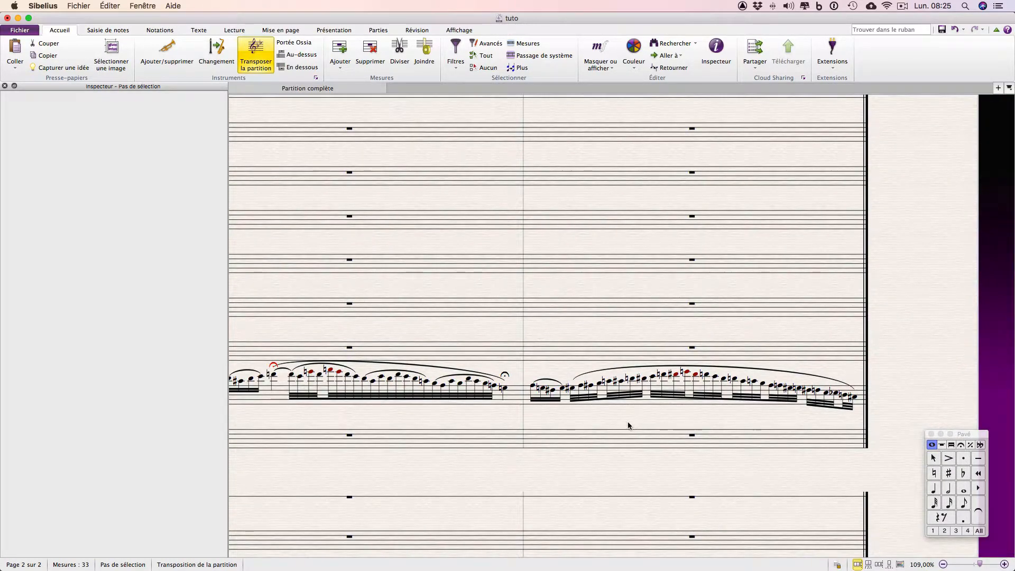
key("super+n")
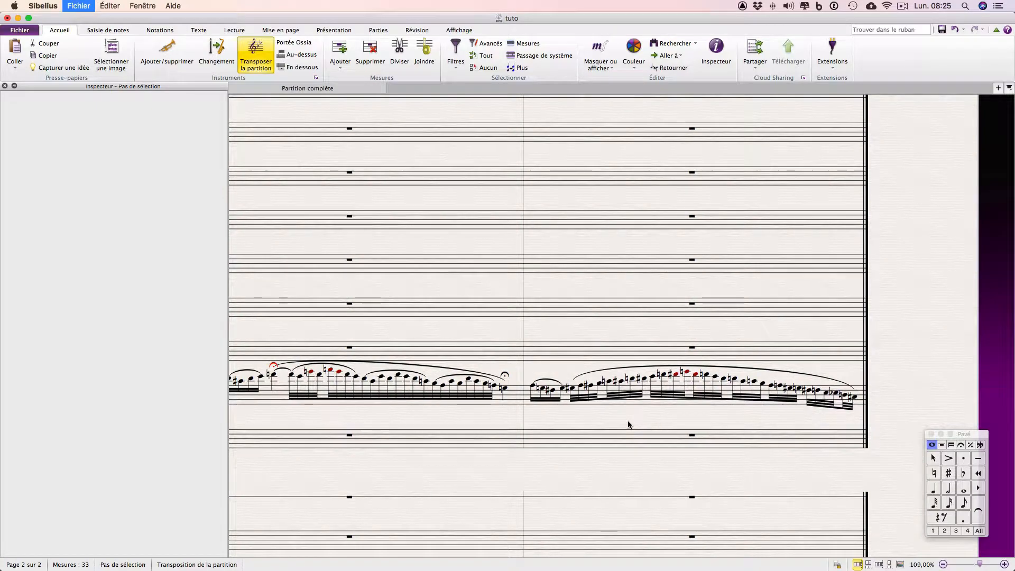
key("Up")
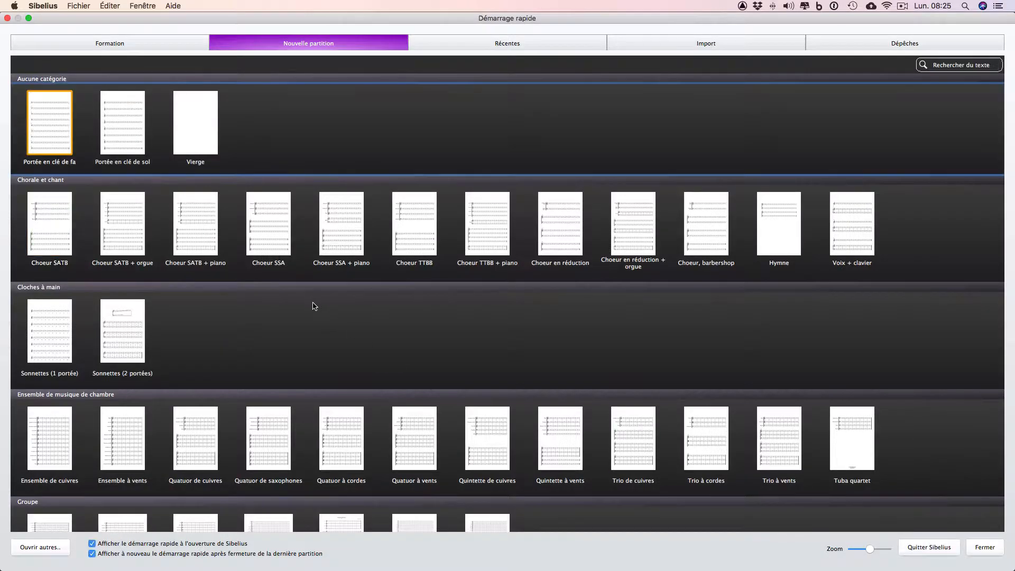
left_click(7, 18)
Step: Add two empty bars at the end of the score by repeating the second Trombone's final bar
left_click(790, 306)
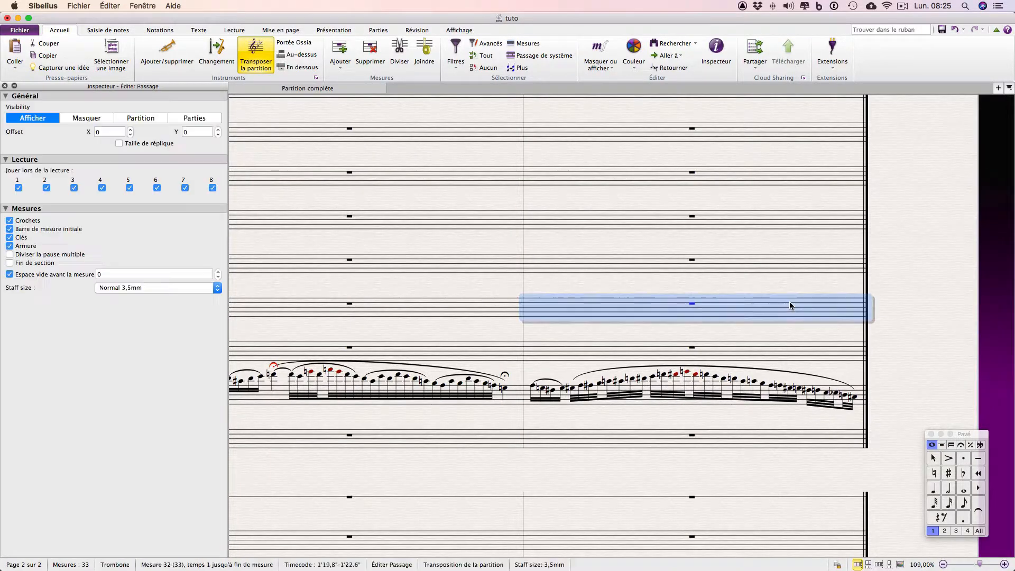
key("r")
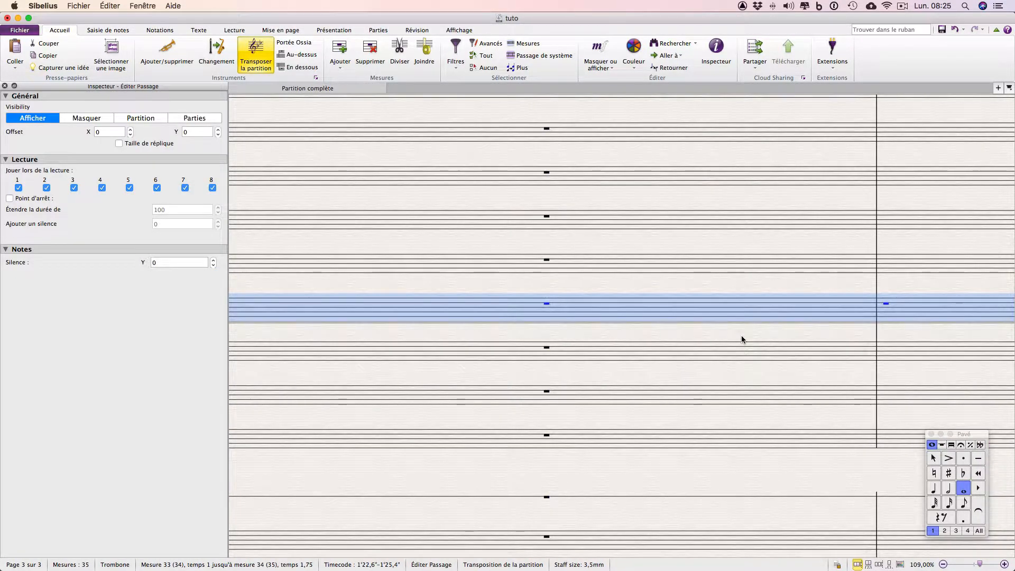
scroll(741, 339, "down", 10)
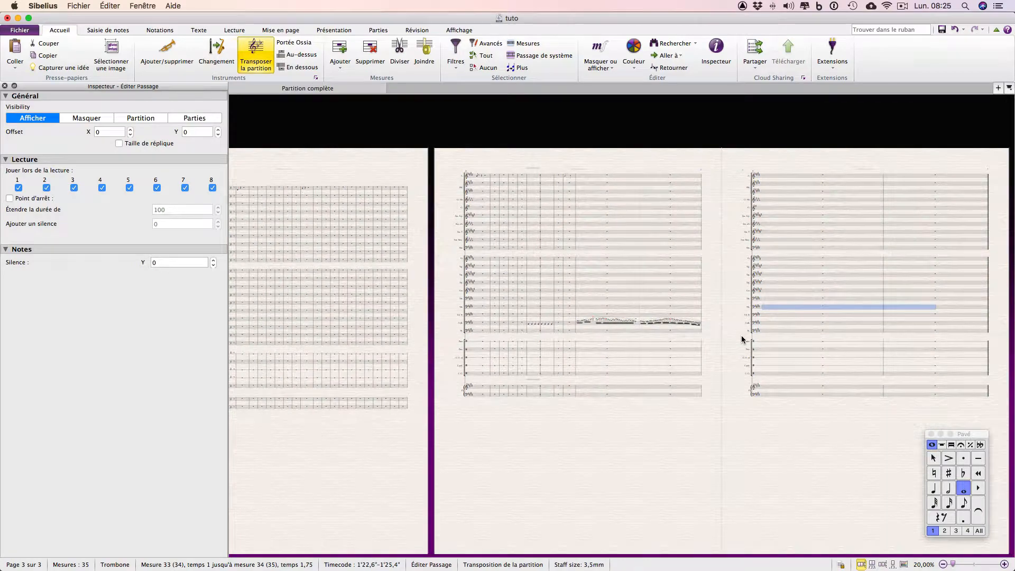
key("shift+Right")
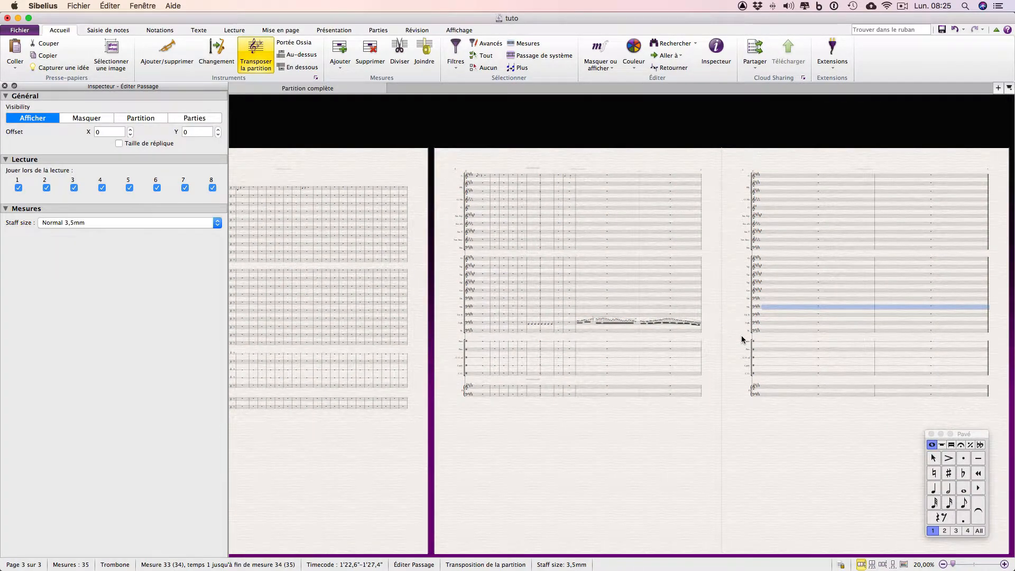
scroll(741, 340, "up", 10)
scroll(730, 354, "down", 3)
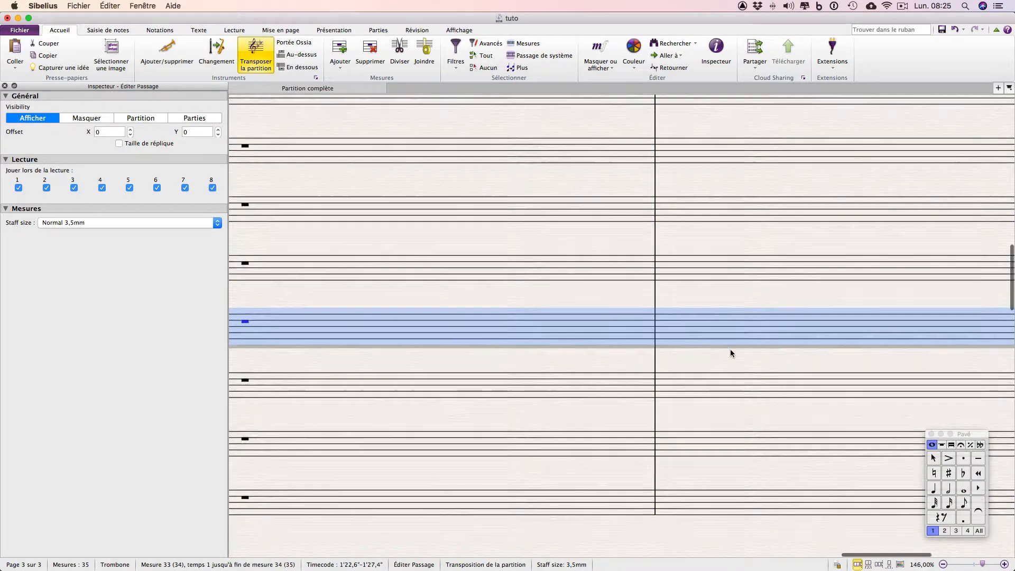
Step: Delete the second of the two added empty bars, bar 34, from the score
left_click(553, 361)
scroll(553, 358, "down", 1)
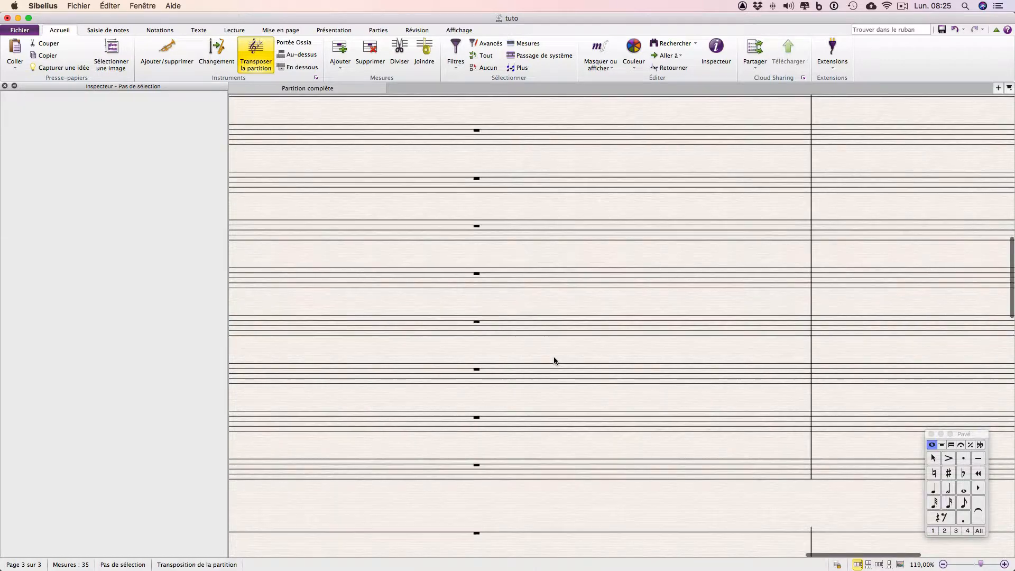
left_click(560, 331)
scroll(560, 330, "down", 1)
scroll(561, 330, "left", 4)
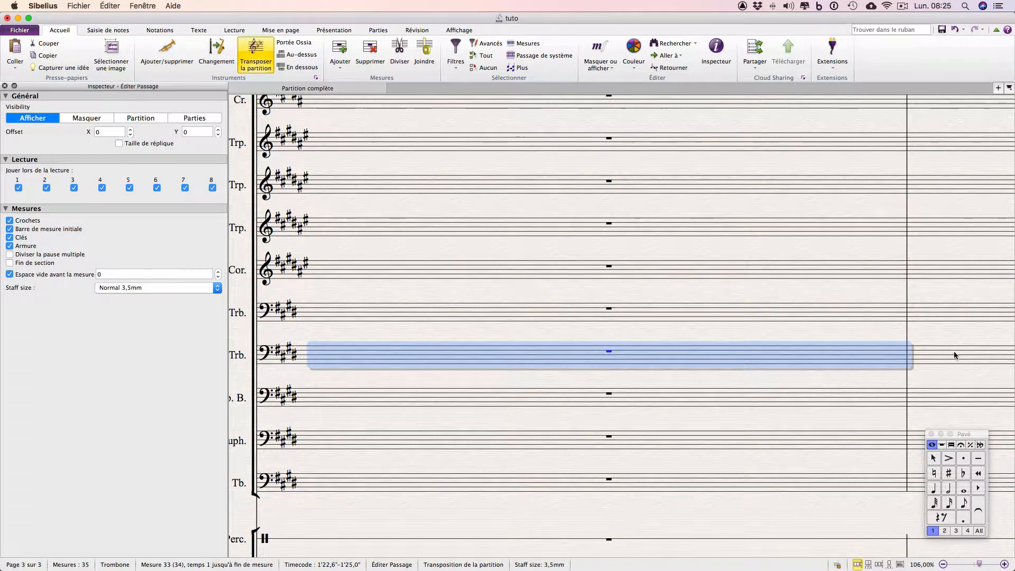
key("Escape")
left_click(971, 358)
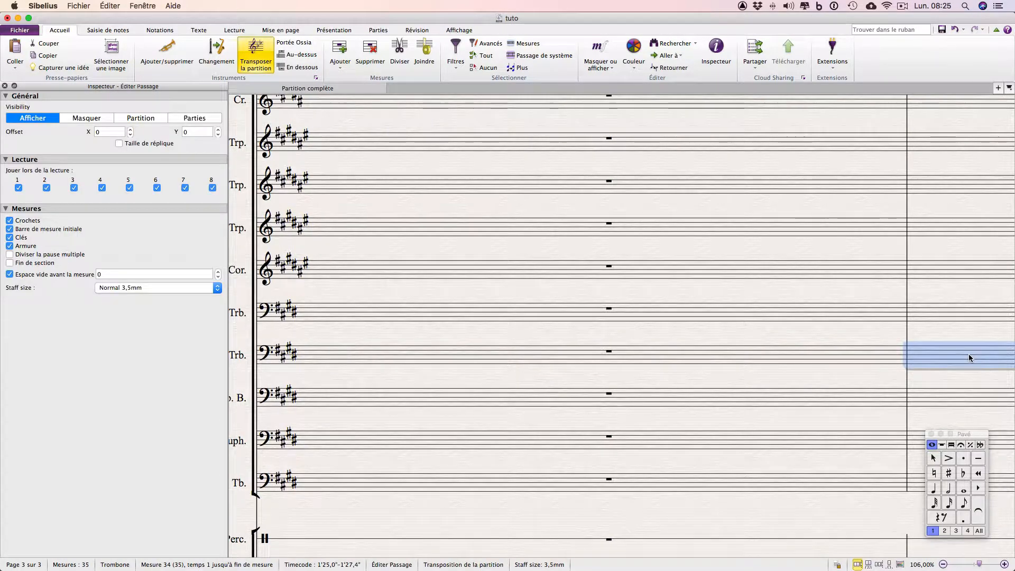
key("super+BackSpace")
left_click(581, 317)
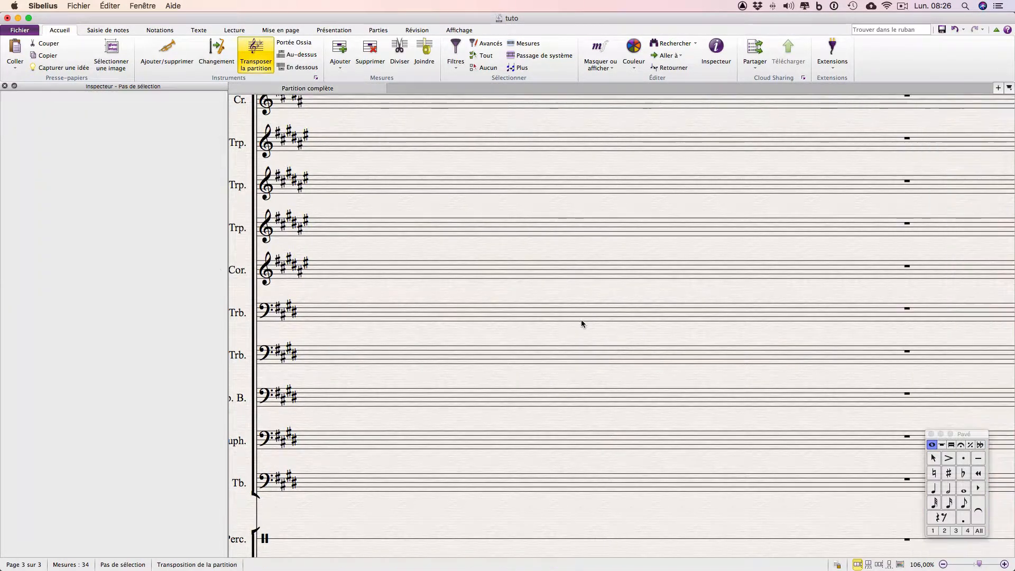
Step: Give bar 33 of the score a 124/4 time signature, applied from the second Trombone staff
left_click(569, 356)
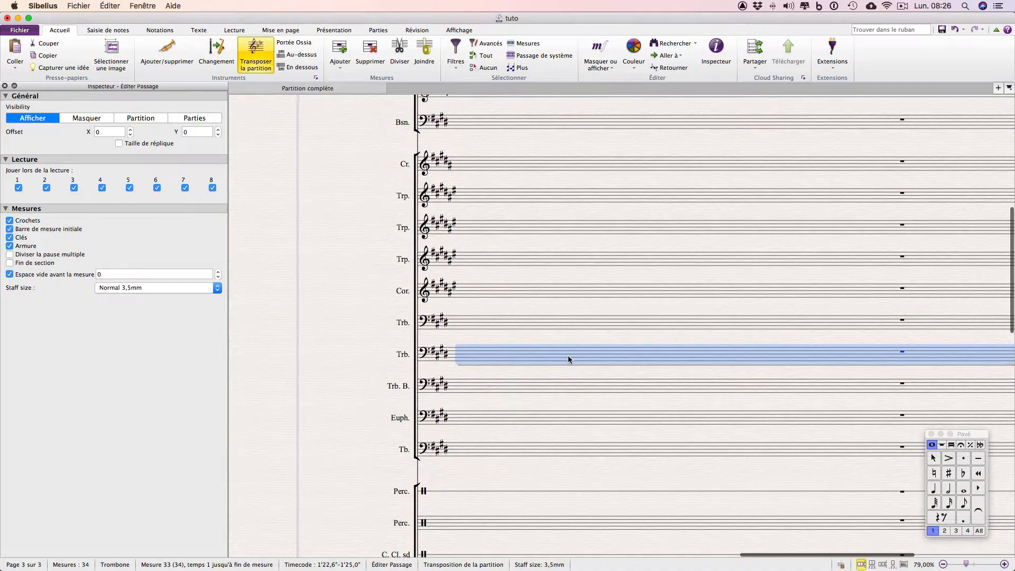
scroll(568, 356, "up", 5)
scroll(568, 355, "up", 2)
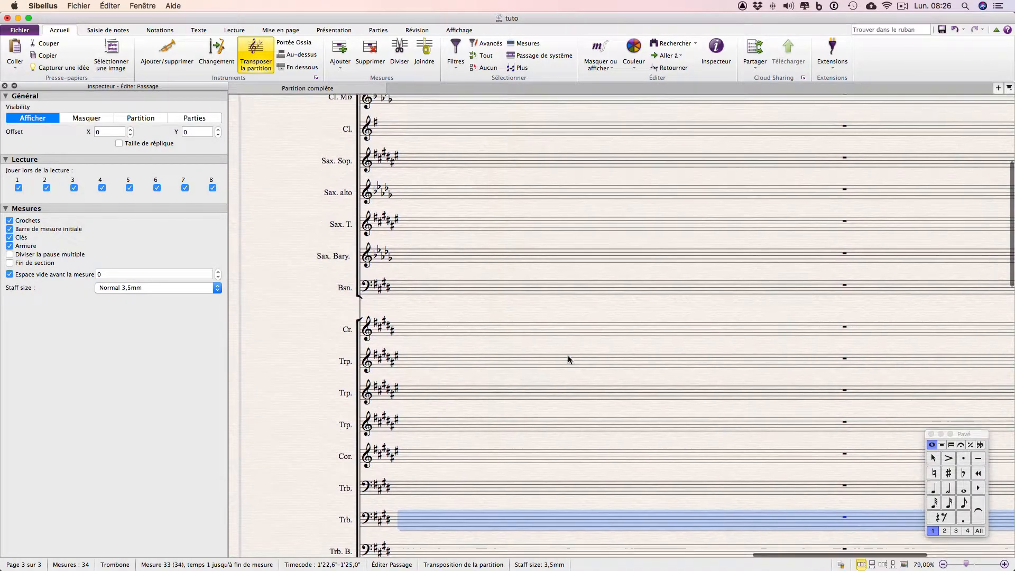
scroll(568, 356, "up", 5)
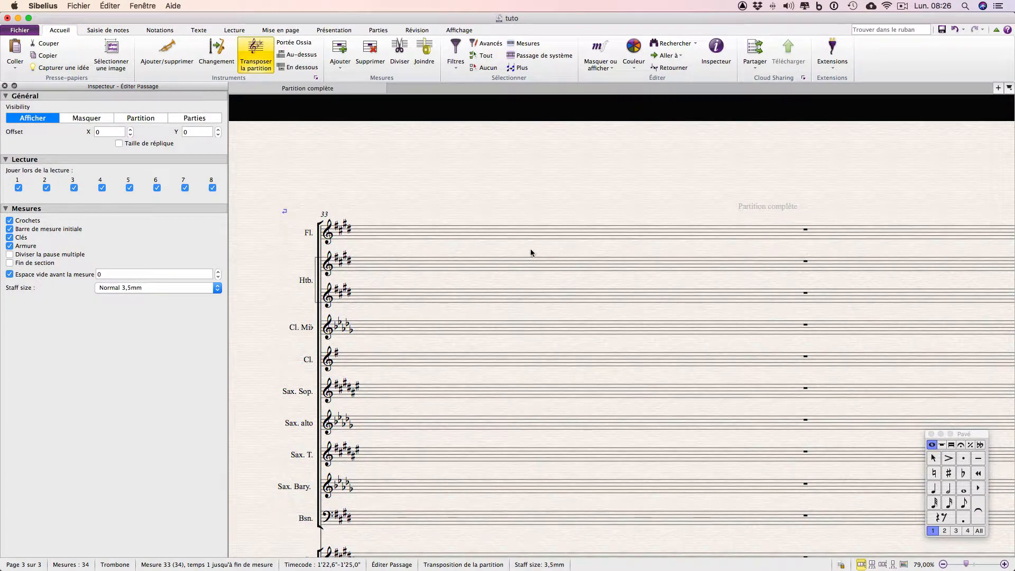
key("t")
type("124")
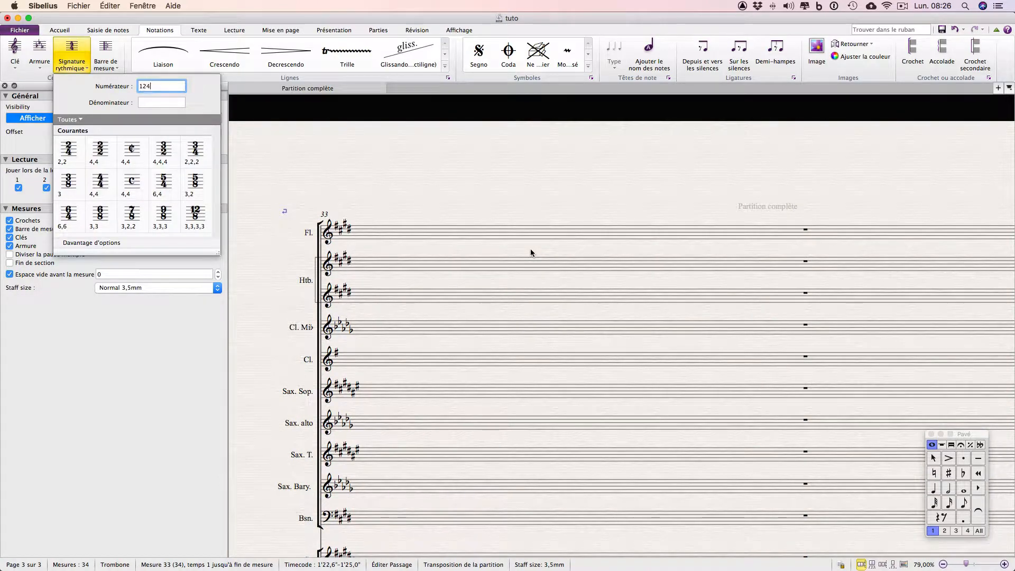
key("Tab")
type("4")
key("Return")
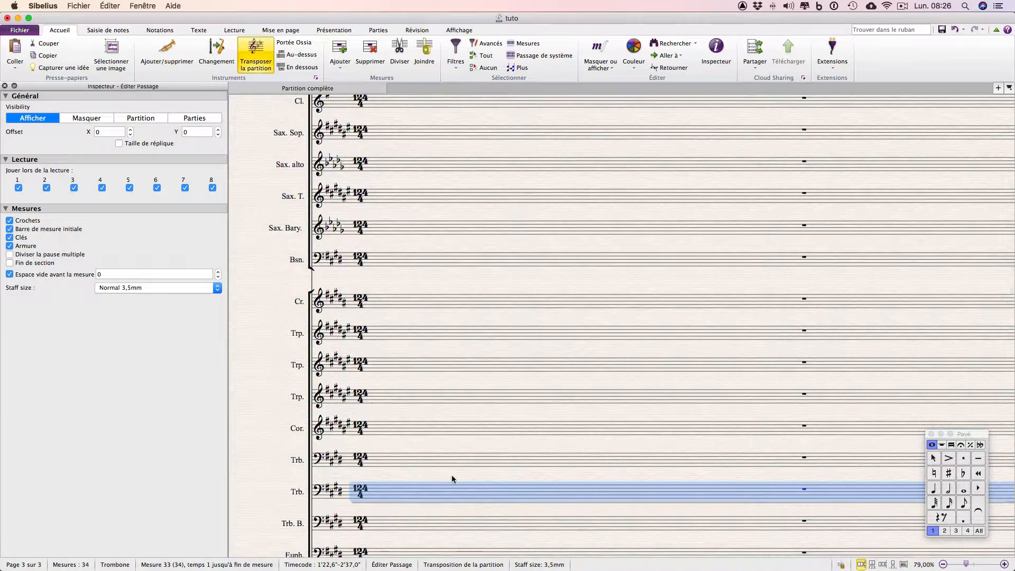
Step: Enter in second Trombone bar 33 two eighth-note As, sixteenths F and D, a half-note E, and whole notes D, E natural and A
key("Escape")
left_click(465, 492)
key("Right")
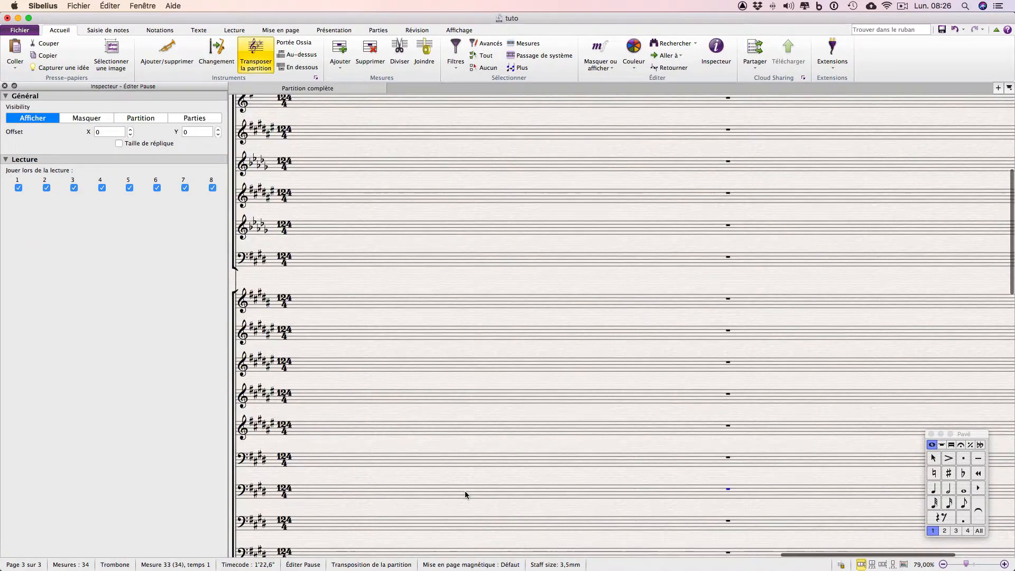
key("4")
key("a")
key("a")
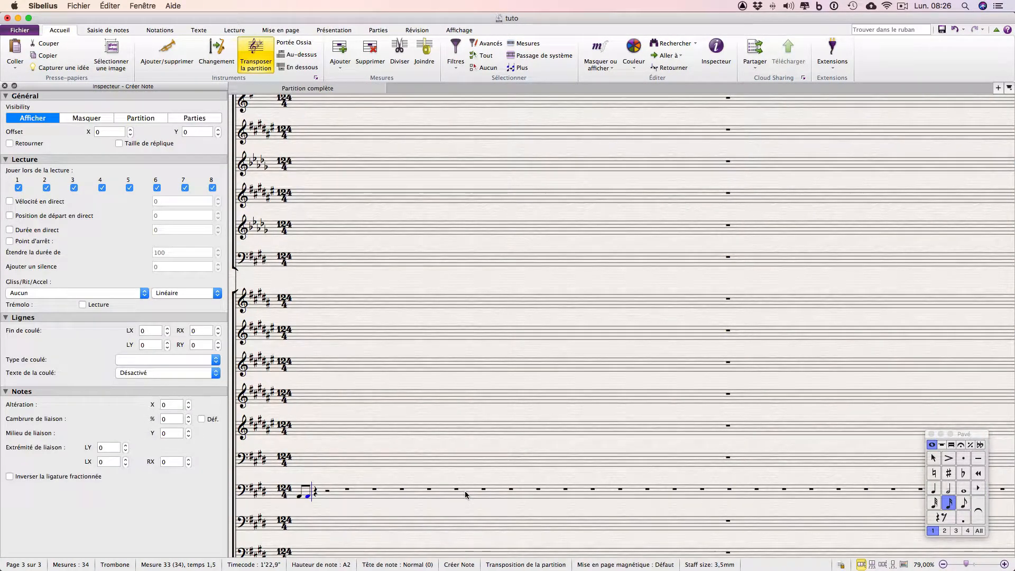
key("f")
key("d")
key("5")
key("e")
key("6")
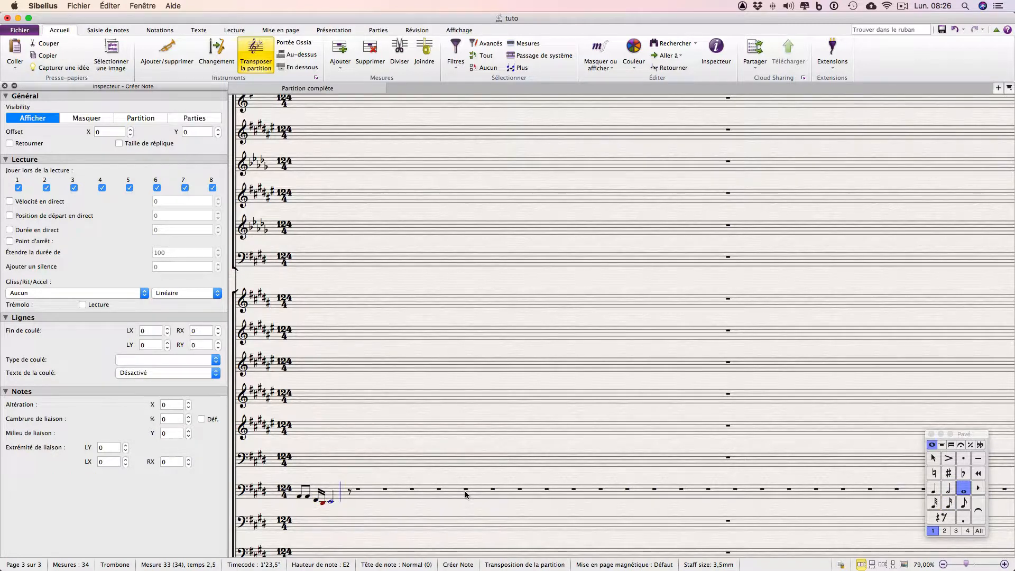
key("d")
key("e")
key("a")
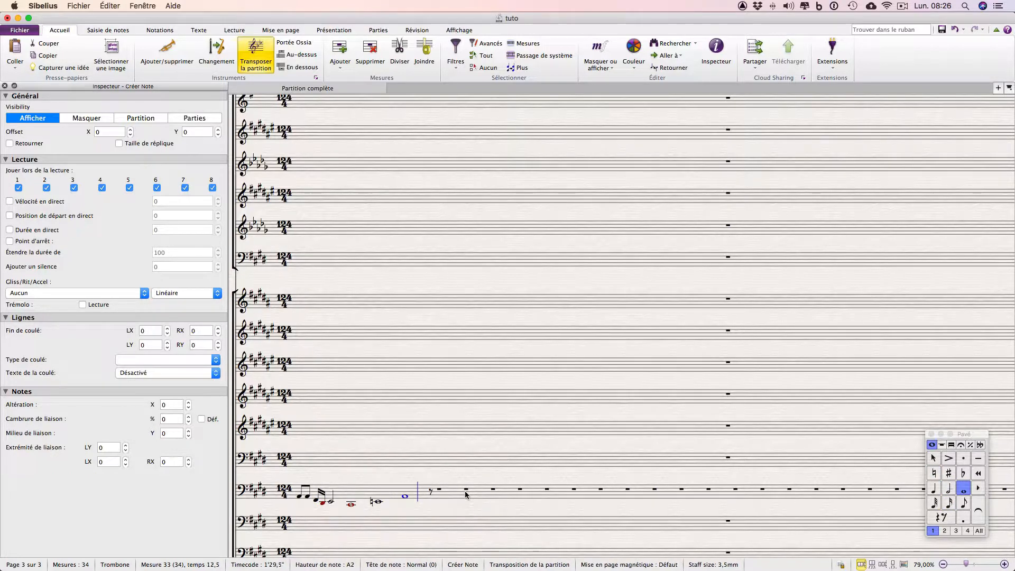
Step: Continue the second Trombone passage with two sixteenth-note As, a natural thirty-second note and a whole-note B
key("2")
key("a")
key("a")
key("4")
key("7")
key("1")
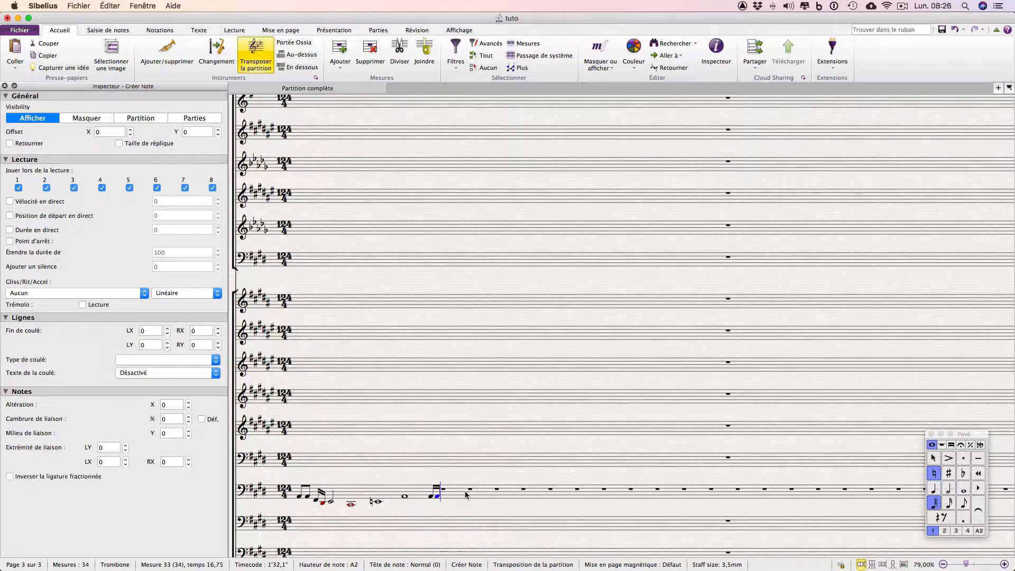
key("a")
key("6")
key("b")
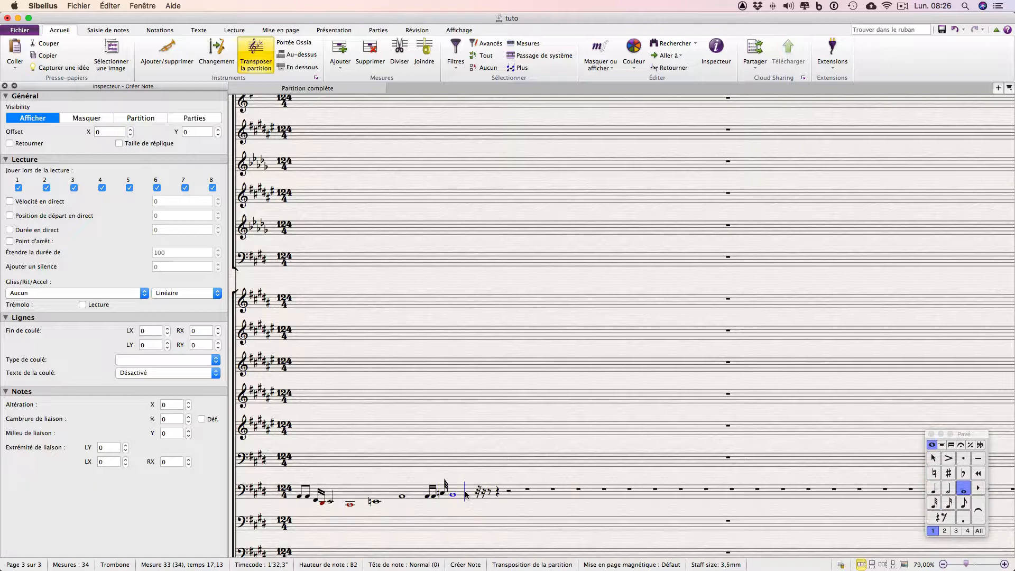
key("l")
key("Escape")
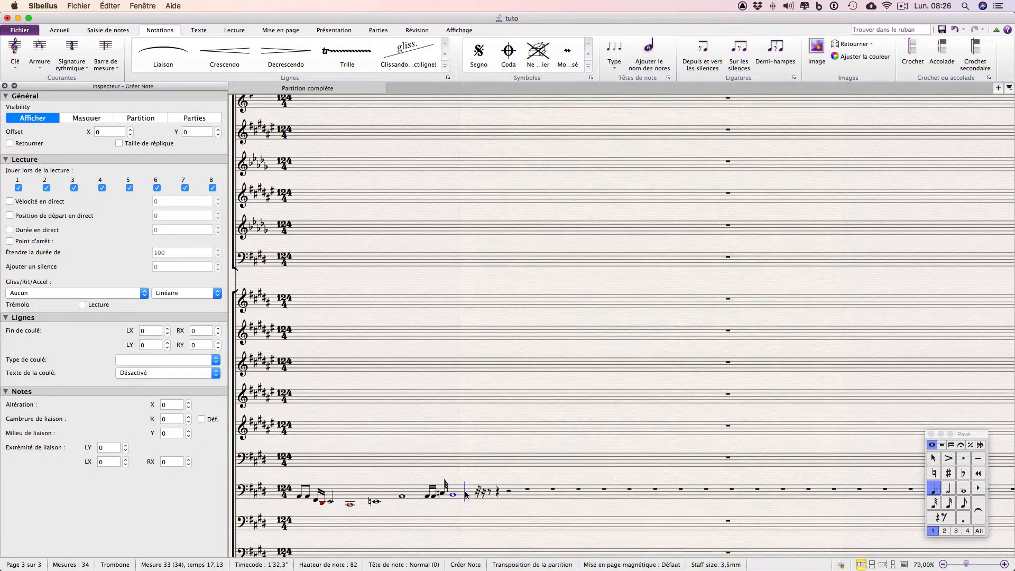
Step: Run Tracer une barre de mesure de rythme libre at the note-input position right after the passage's final whole-note B
left_click(299, 498)
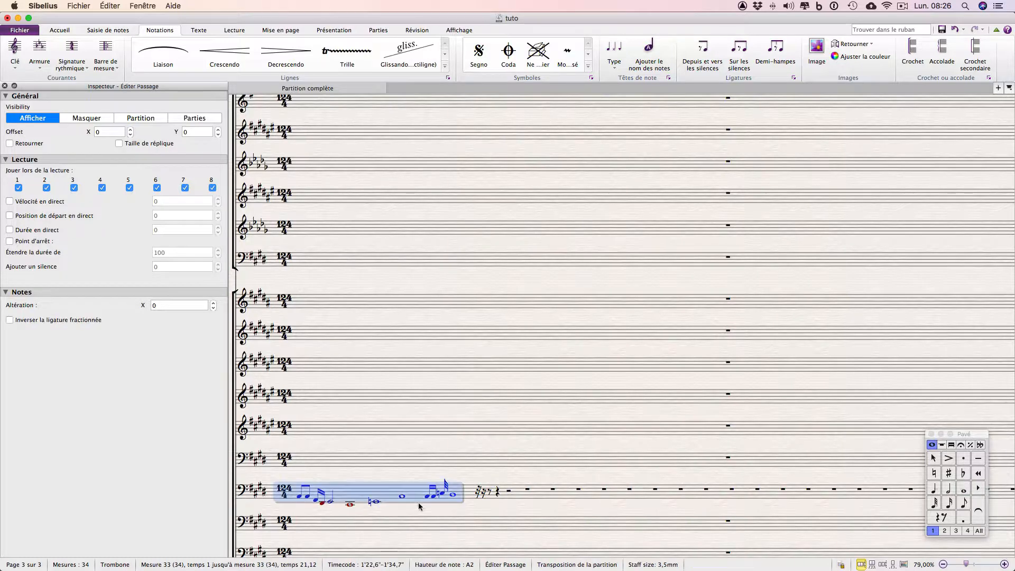
left_click(454, 497)
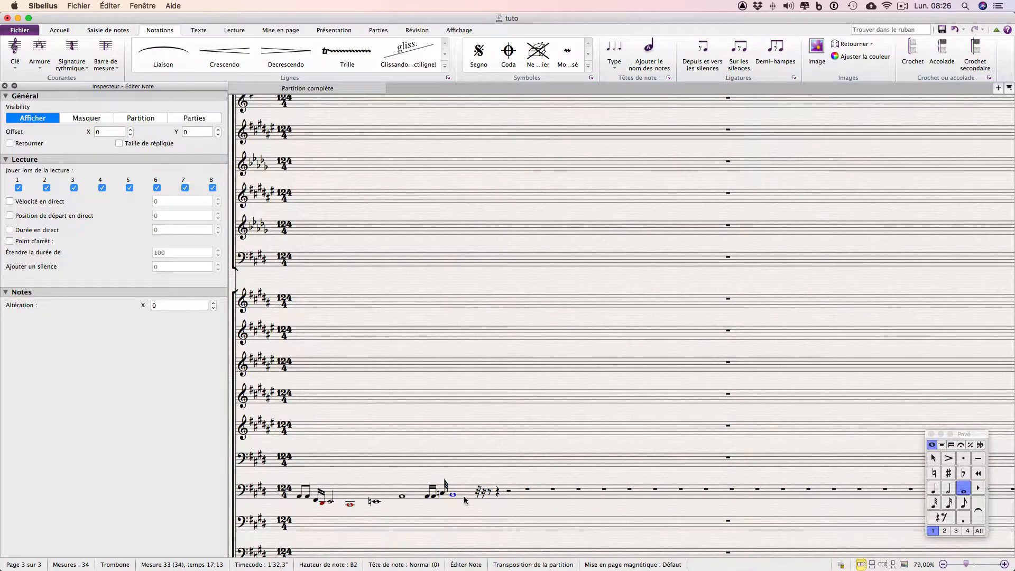
key("n")
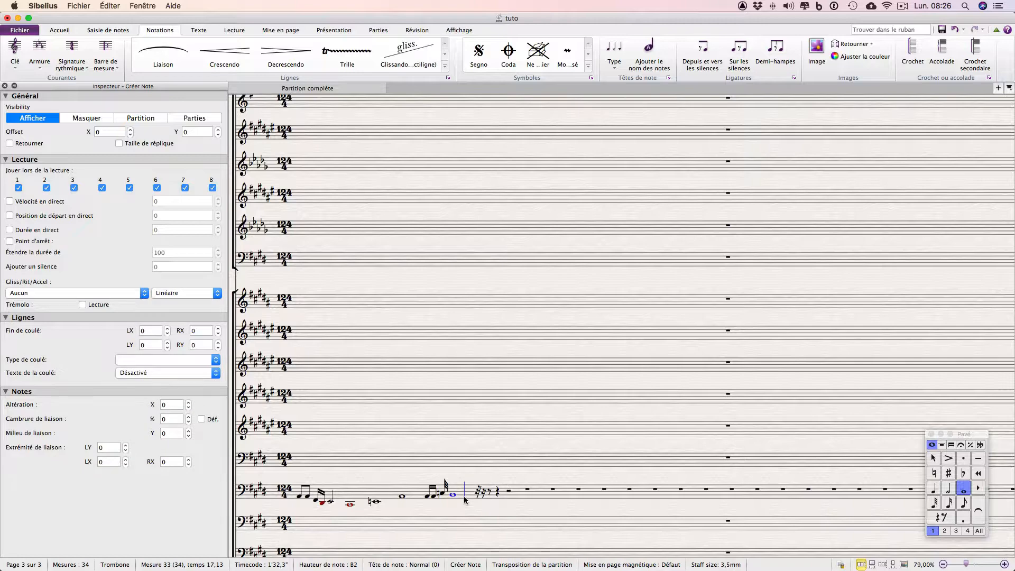
left_click(881, 29)
type("tracer")
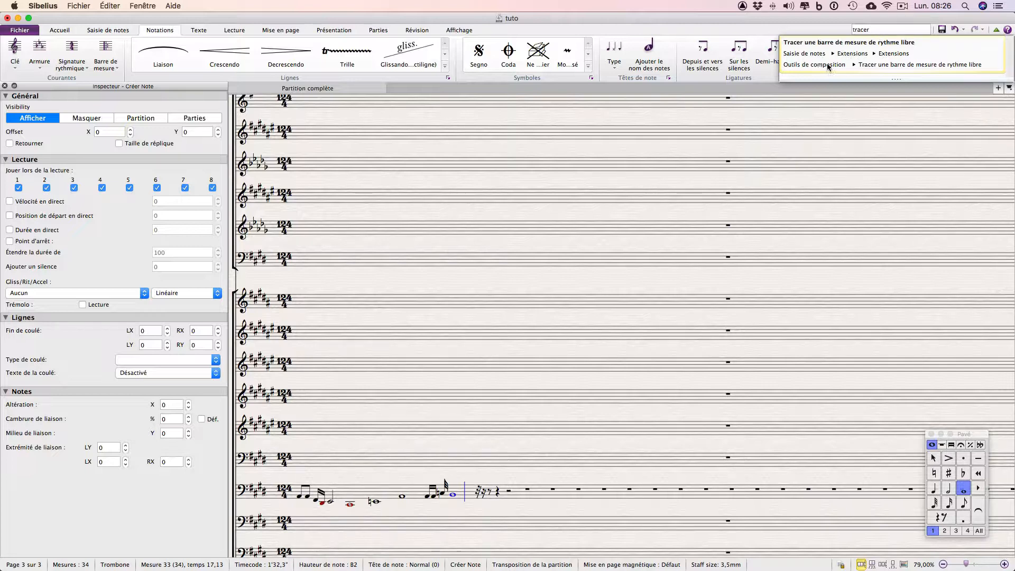
left_click(872, 57)
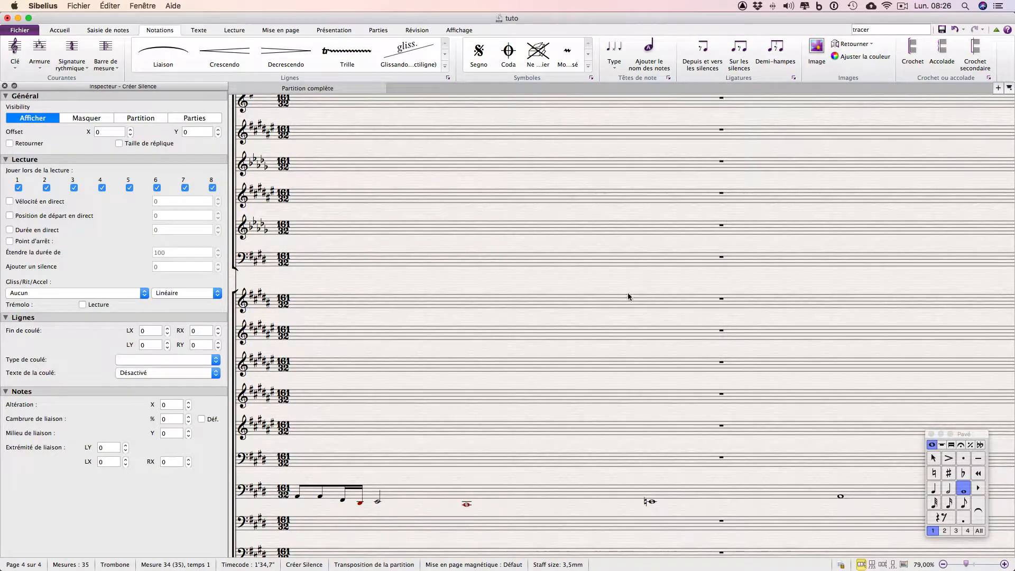
Step: Examine second Trombone bar 33 from beginning to end, including the time signatures at both ends
key("super+minus")
scroll(591, 334, "left", 5)
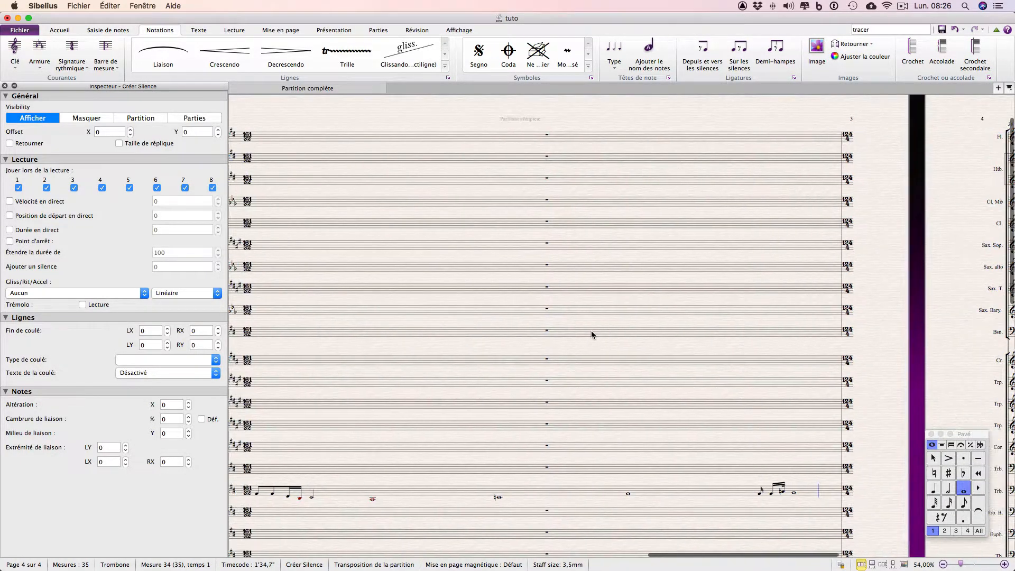
key("super+plus")
scroll(591, 335, "left", 3)
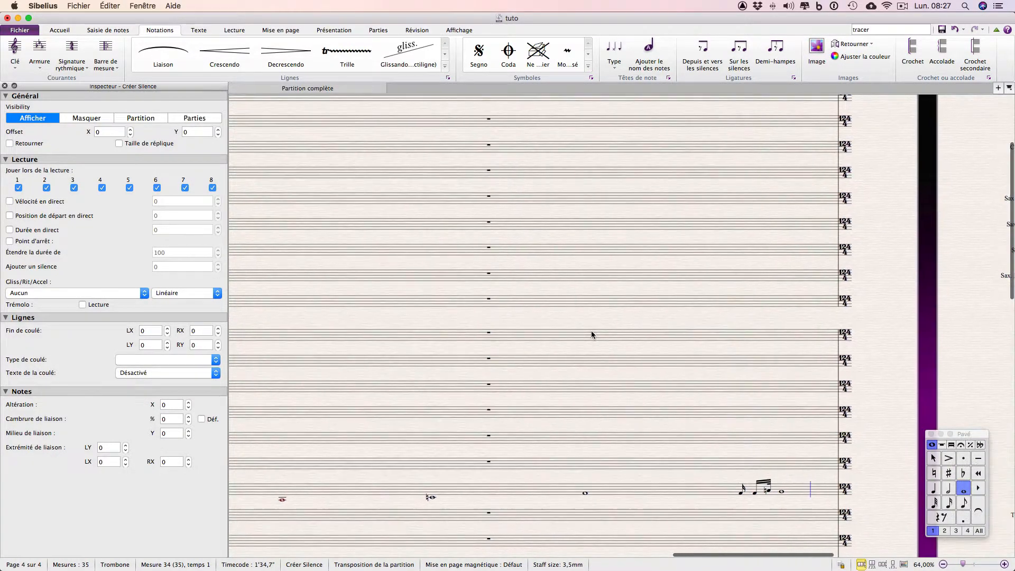
key("Escape")
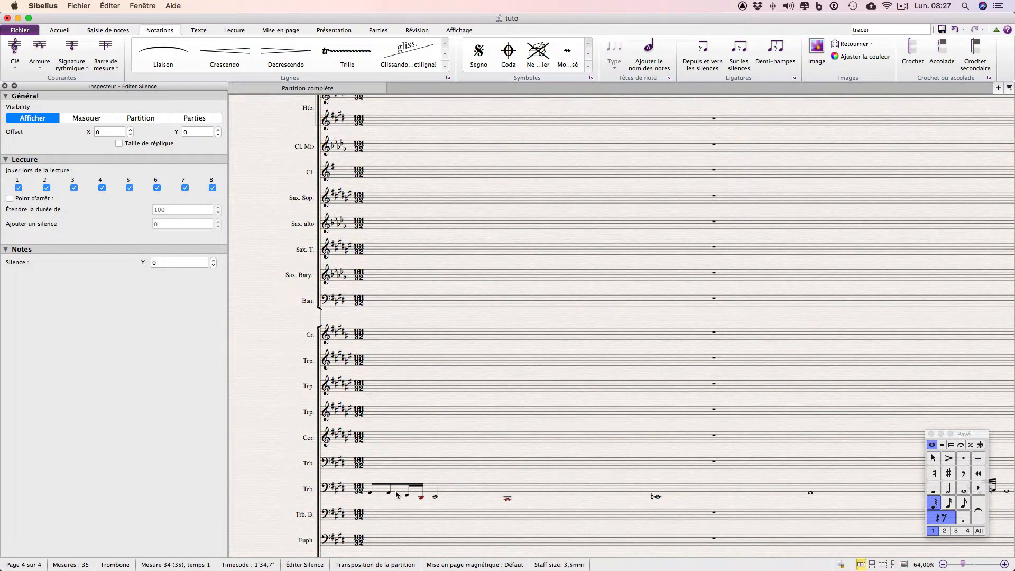
left_click(455, 492)
key("super+plus")
key("super+plus")
key("super+plus")
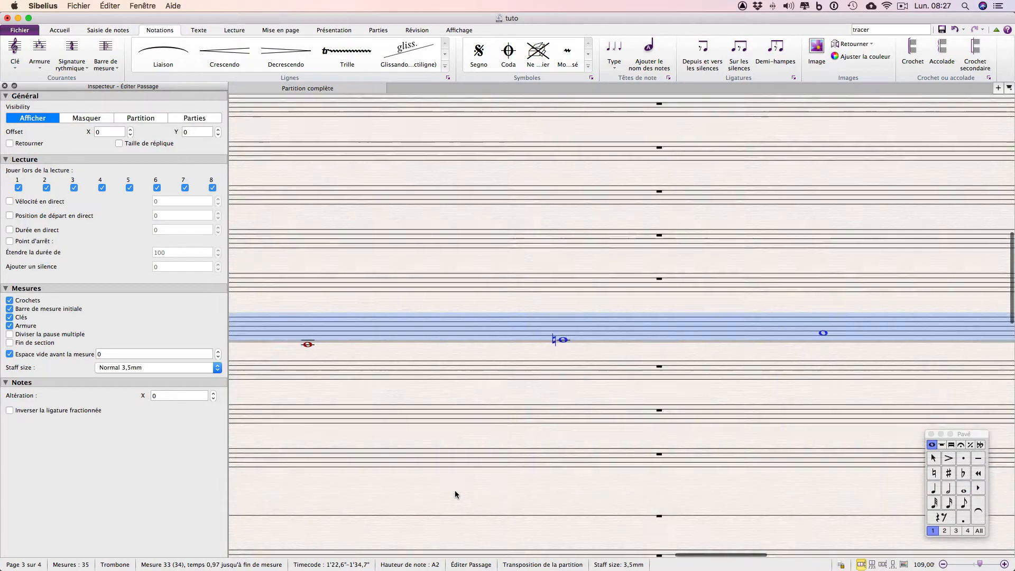
scroll(456, 494, "left", 5)
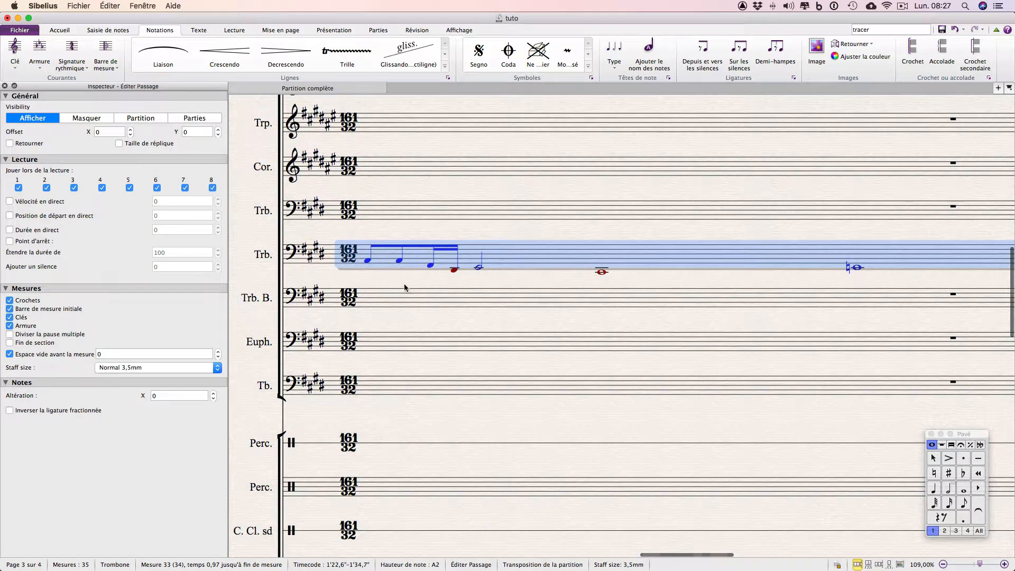
key("super+minus")
scroll(405, 284, "right", 5)
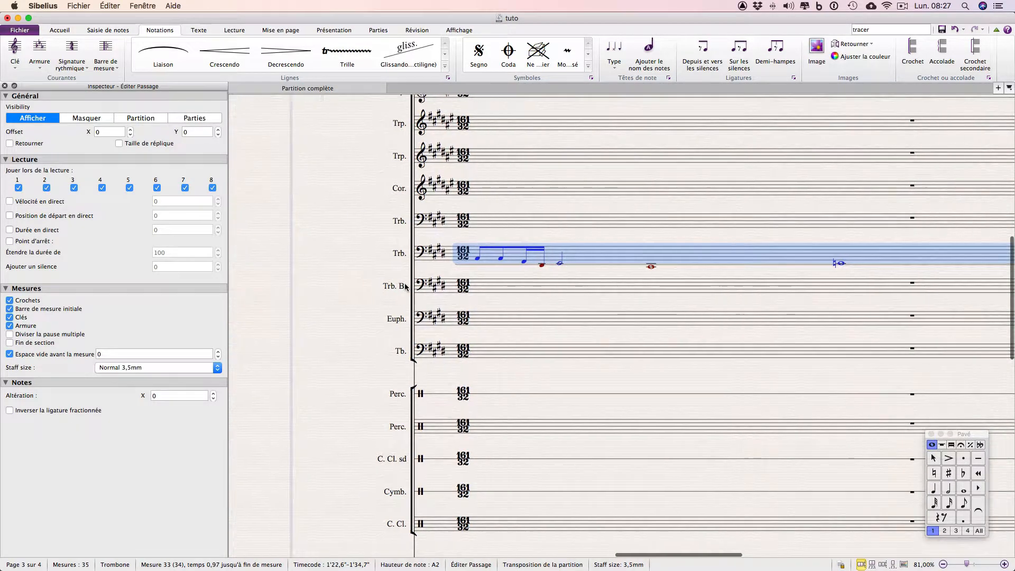
scroll(404, 283, "right", 10)
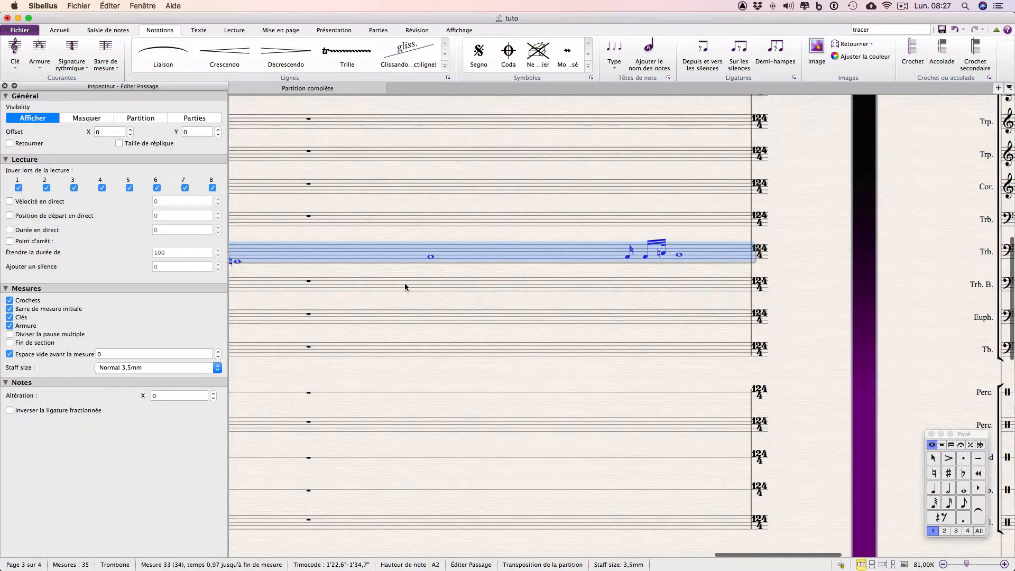
Step: Clear the leftover rests from second Trombone bar 34 to leave a full-bar rest
scroll(626, 268, "right", 10)
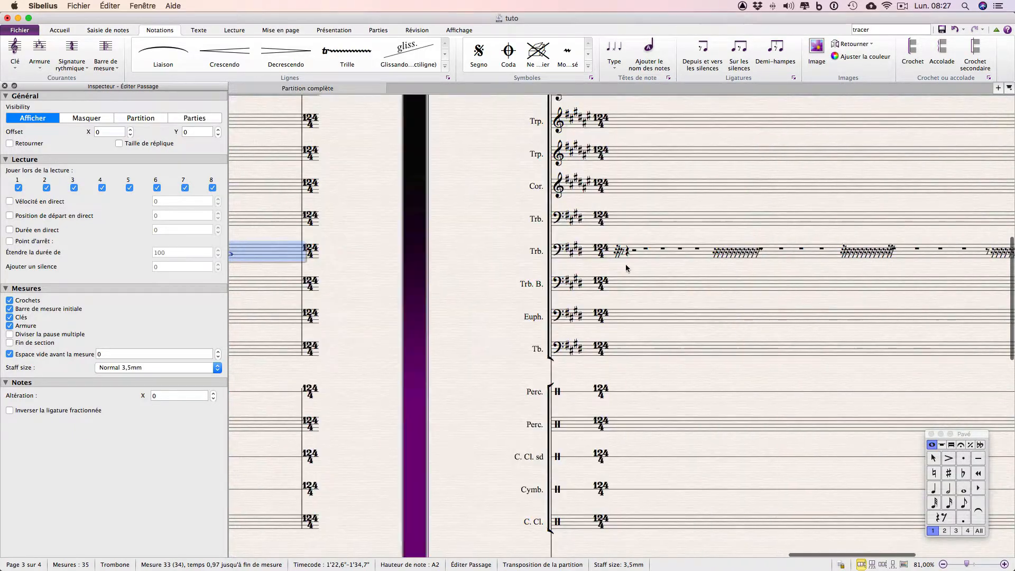
scroll(626, 268, "right", 1)
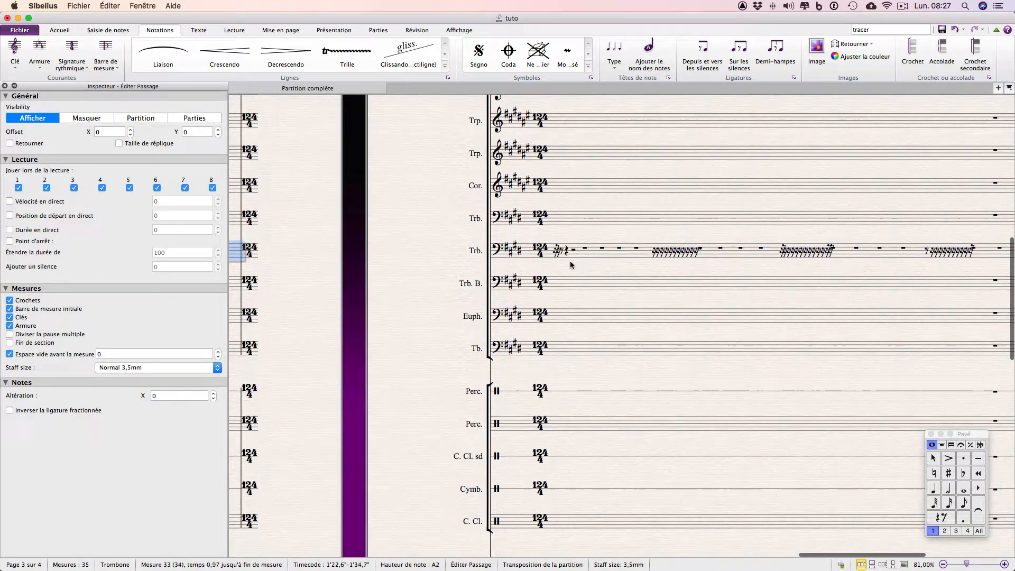
left_click(625, 258)
key("Delete")
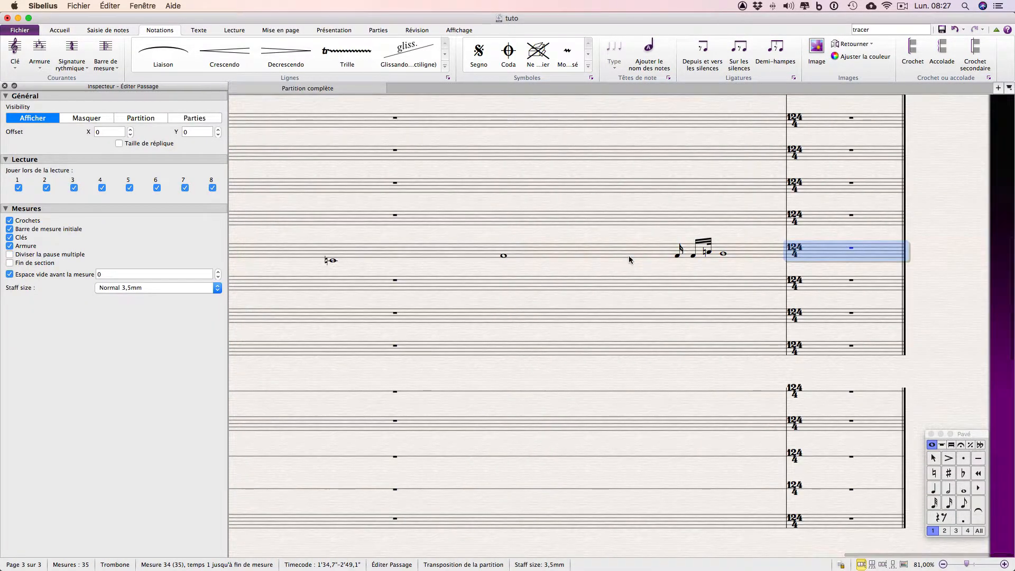
Step: Enter whole notes A, A, E, E and C sharp from the start of second Trombone bar 34
left_click(852, 249)
key("6")
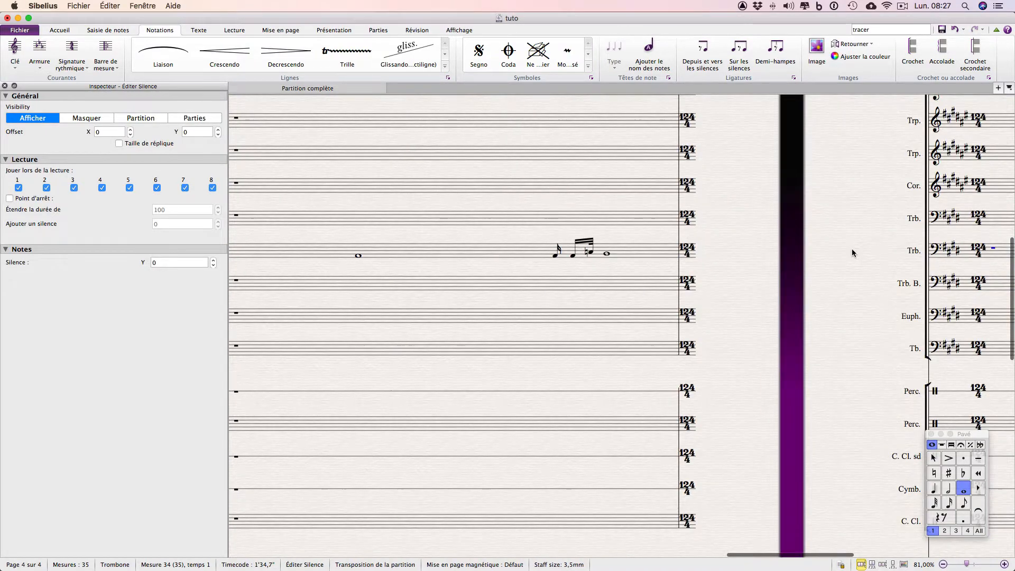
key("a")
key("a")
key("e")
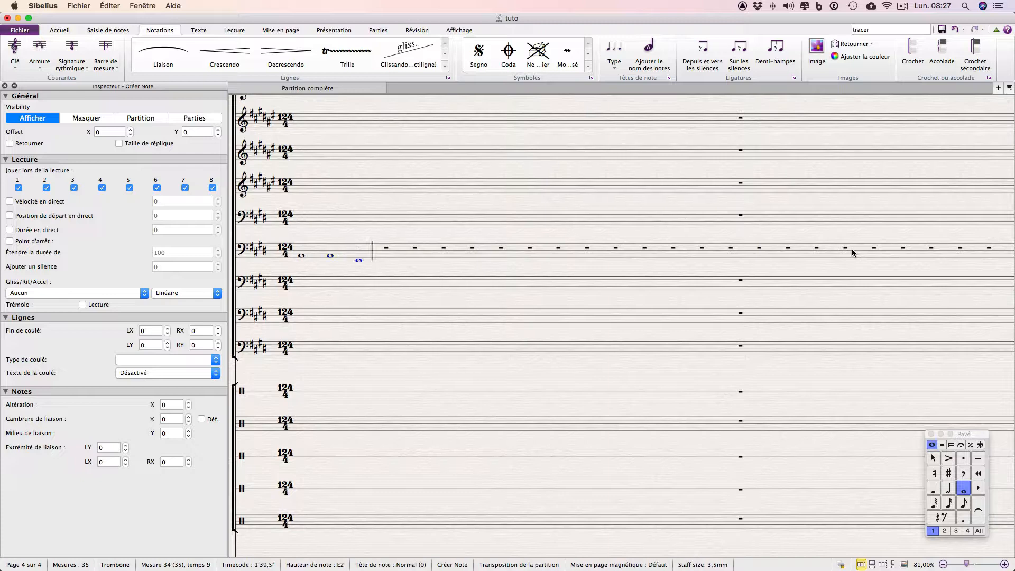
key("e")
key("c")
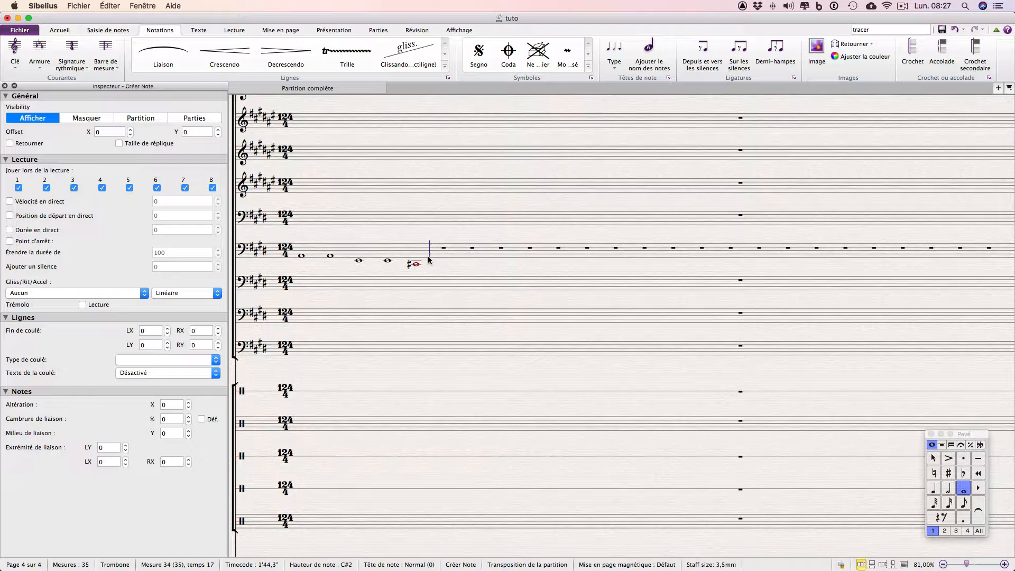
Step: Run the free-rhythm barline plug-in at the note-input position right after the whole-note C sharp
left_click(878, 29)
key("Return")
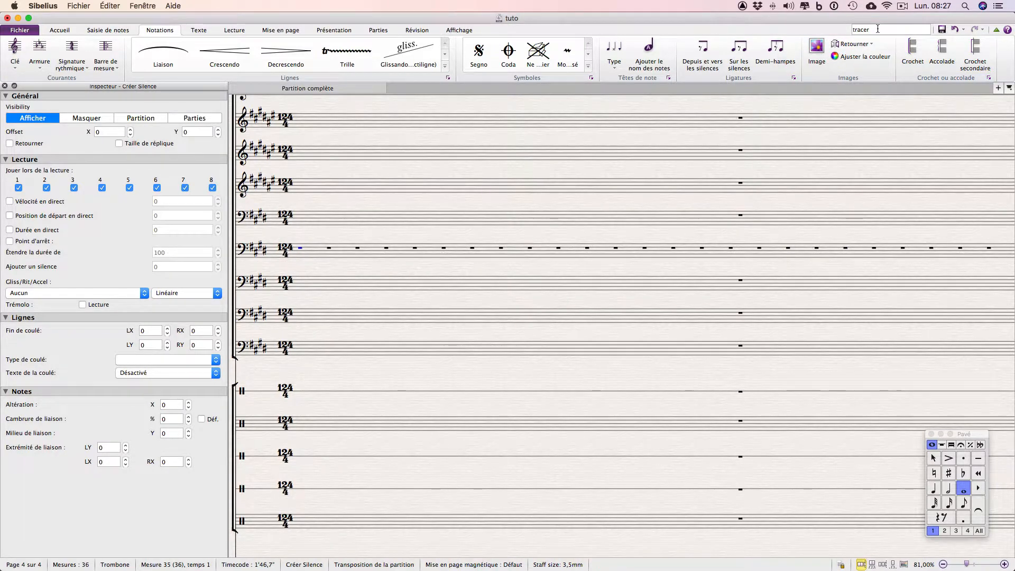
Step: Examine second Trombone bars 33 and 34, the neighbouring Euphonium cadenza bars, and the time signatures around each barline
scroll(339, 264, "left", 10)
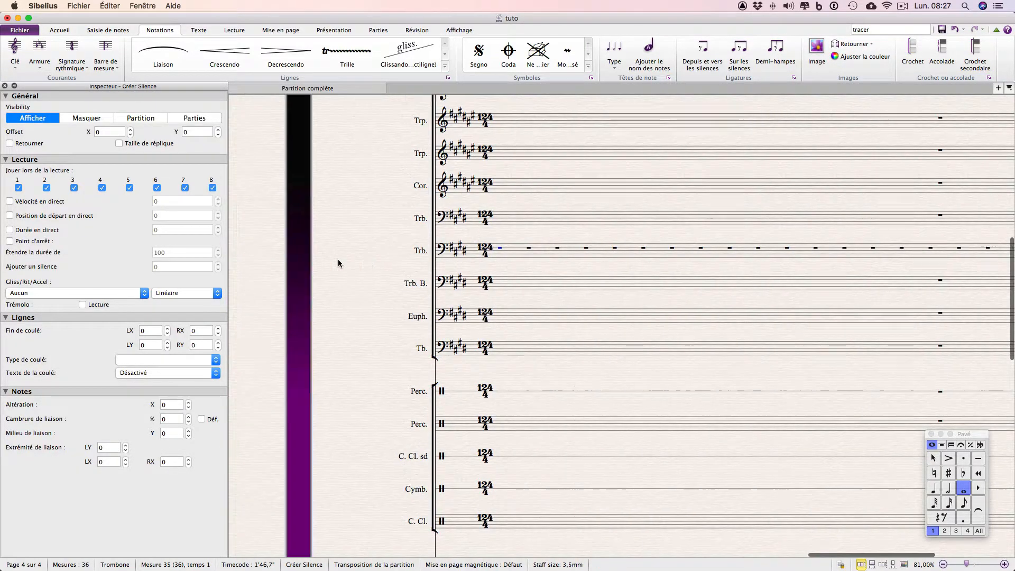
scroll(339, 263, "left", 3)
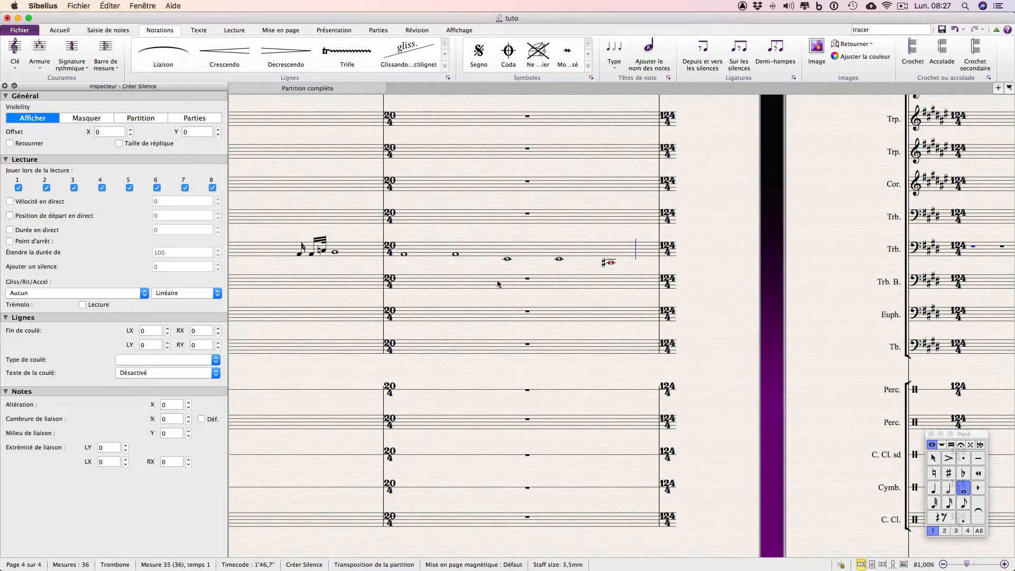
scroll(480, 290, "left", 10)
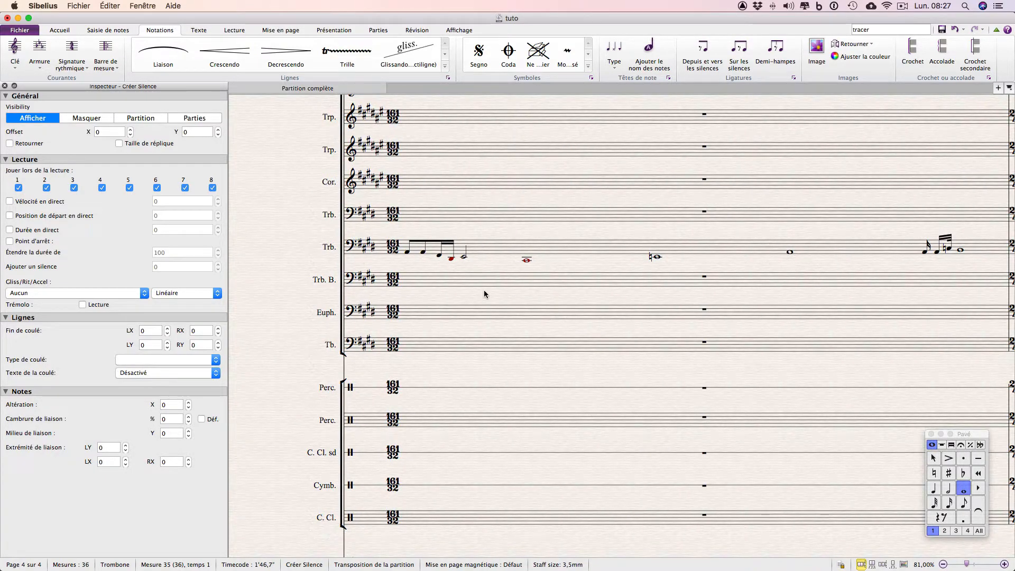
scroll(484, 290, "right", 7)
scroll(484, 290, "down", 3)
scroll(484, 290, "left", 2)
scroll(483, 291, "left", 10)
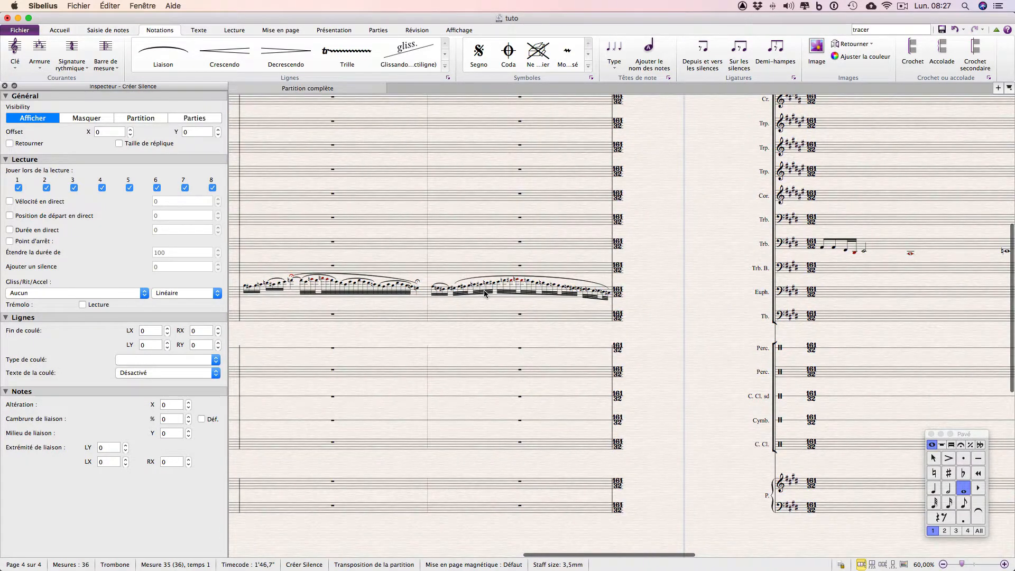
scroll(484, 294, "right", 5)
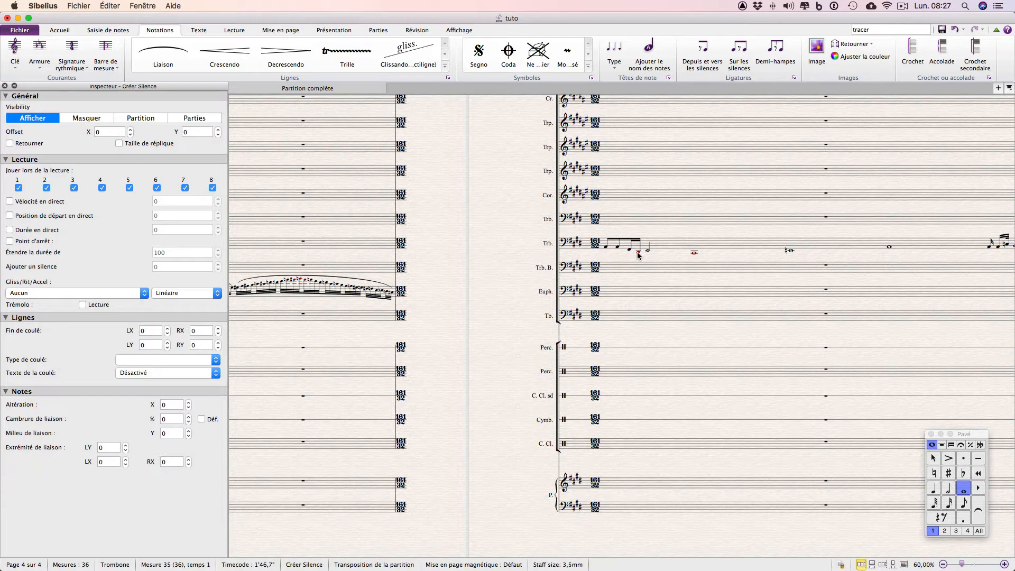
scroll(639, 255, "right", 4)
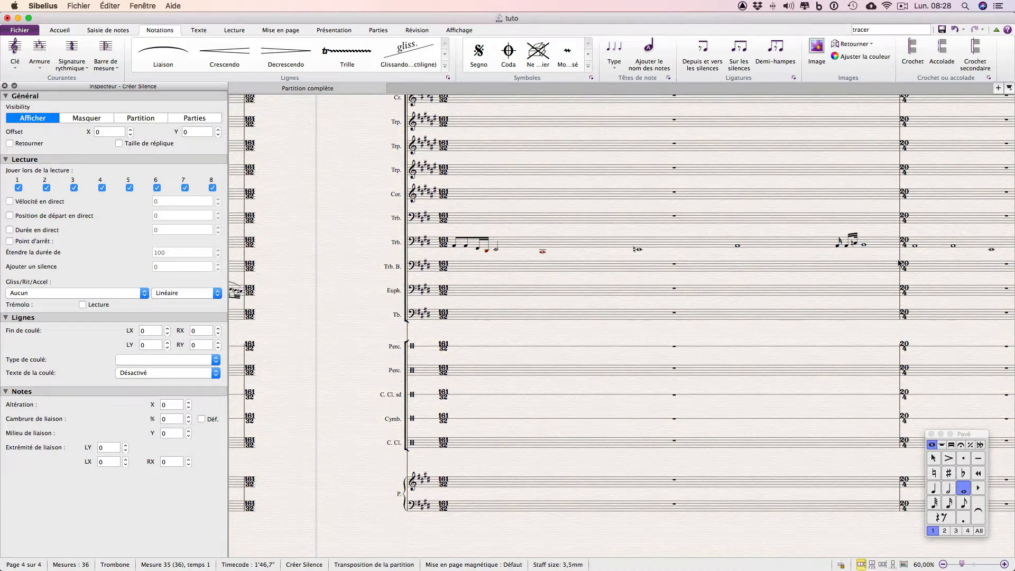
scroll(899, 264, "right", 10)
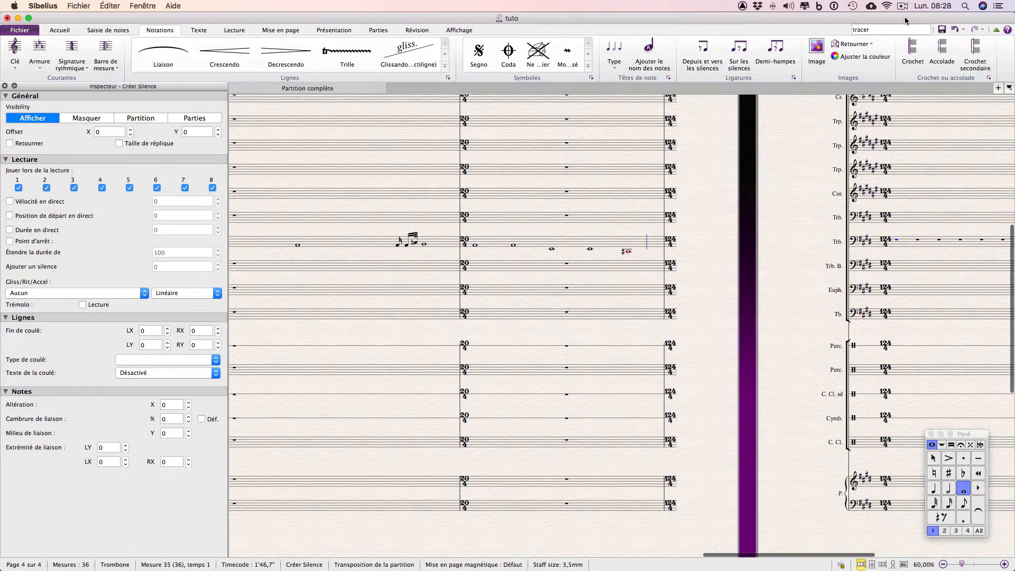
scroll(503, 269, "left", 6)
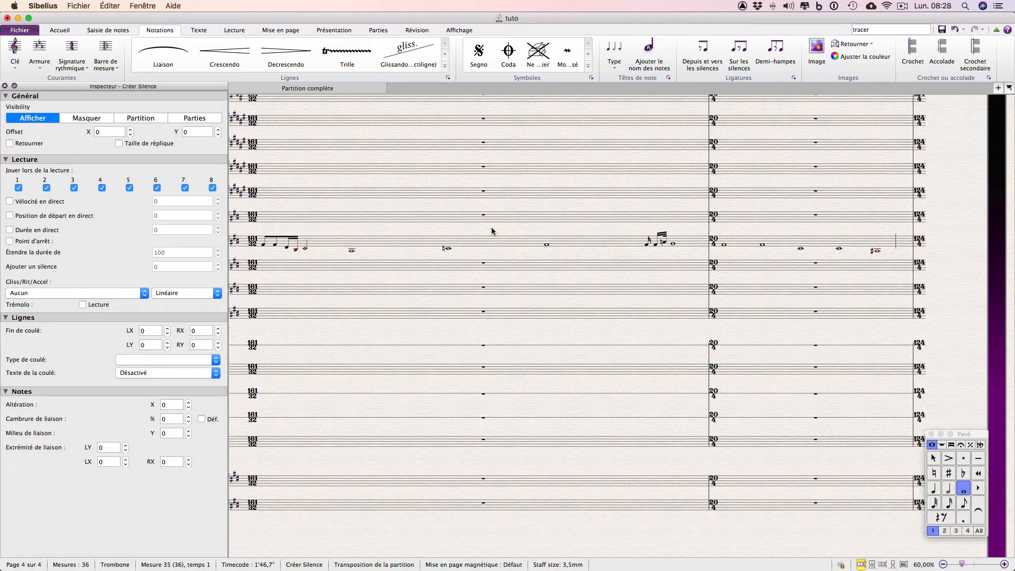
Step: Bring up the general commands for editing, filtering and hiding score objects
left_click(62, 30)
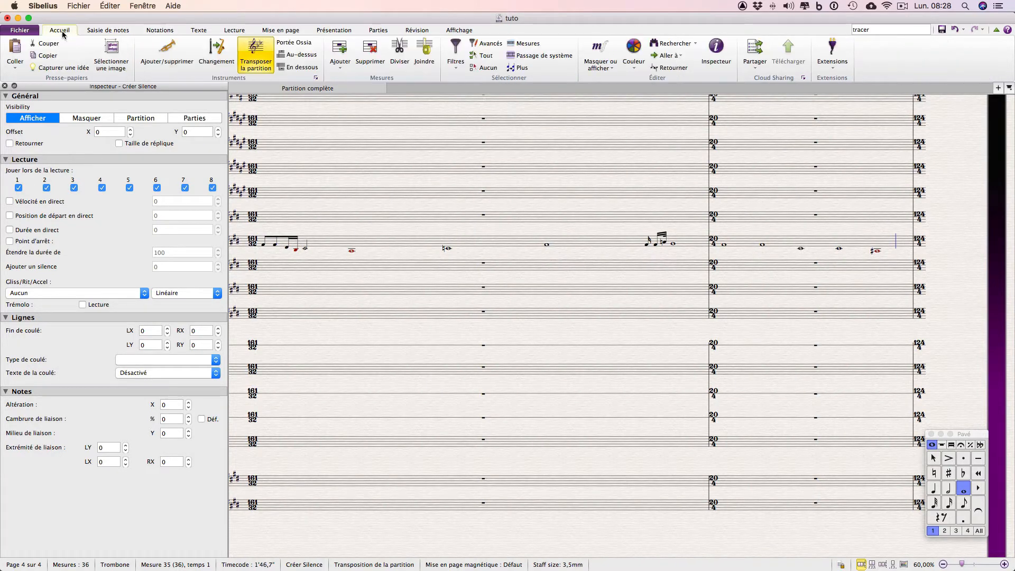